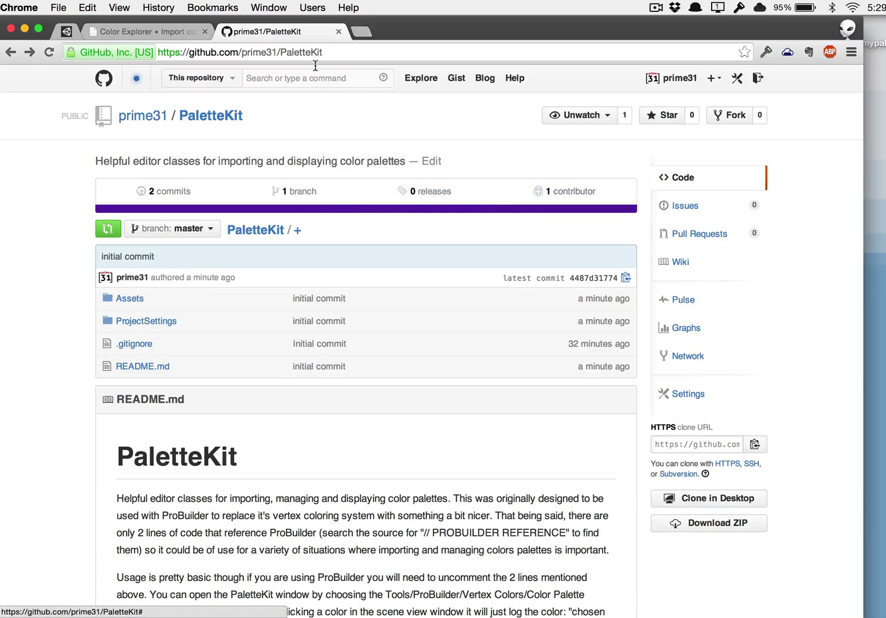
Browse the PaletteKit repository on GitHub down to the Assets/PaletteKit/Editor folder.
double_click(260, 52)
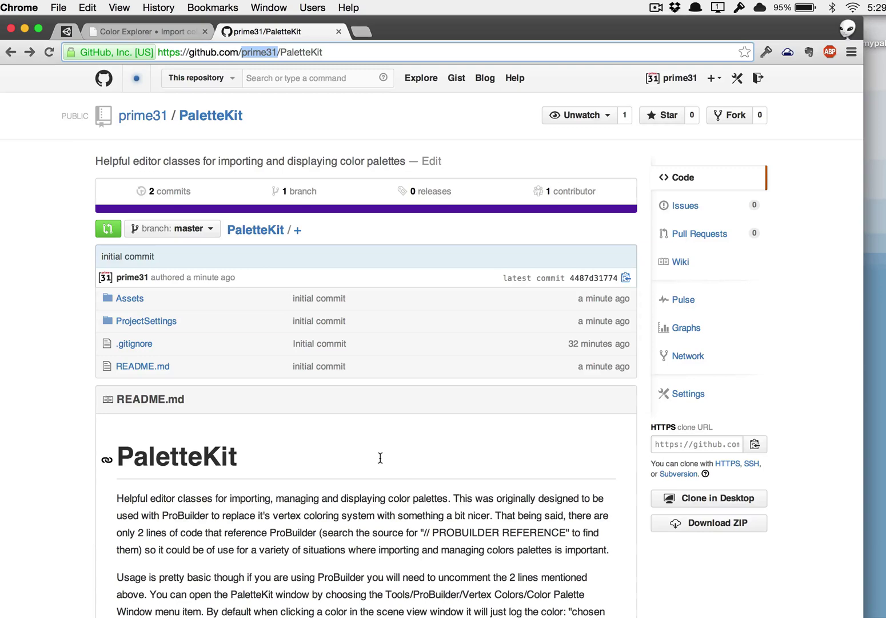
click(129, 302)
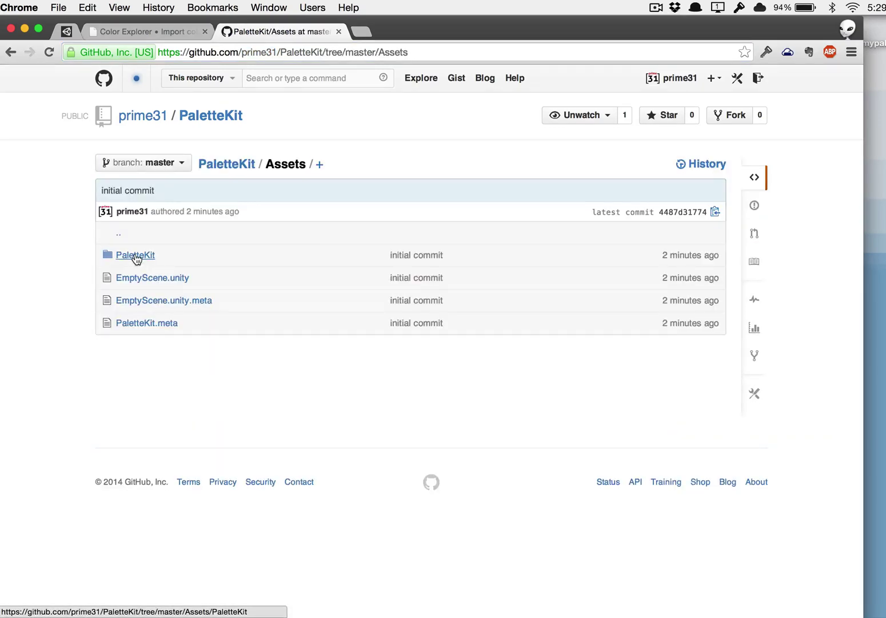
click(136, 259)
click(128, 258)
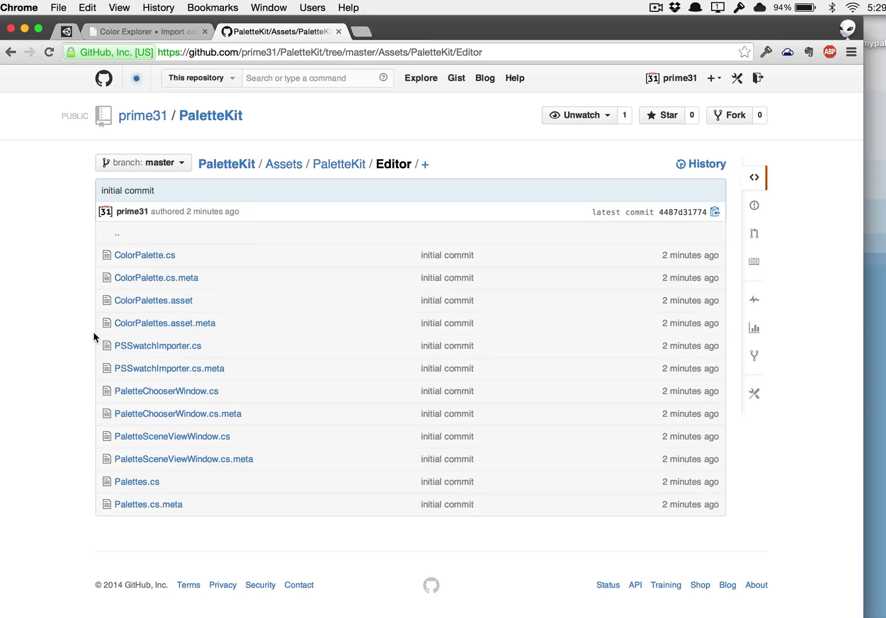
Switch to Unity, open ProBuilder's Vertex Colors window and reset its color presets to the defaults.
key(ctrl+shift+Tab)
key(super+Tab)
click(336, 197)
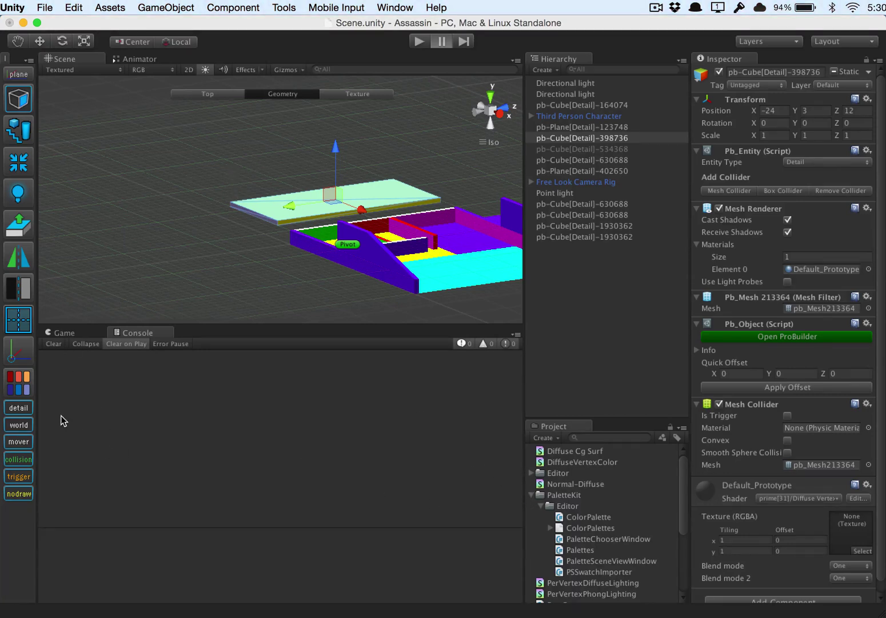
click(12, 382)
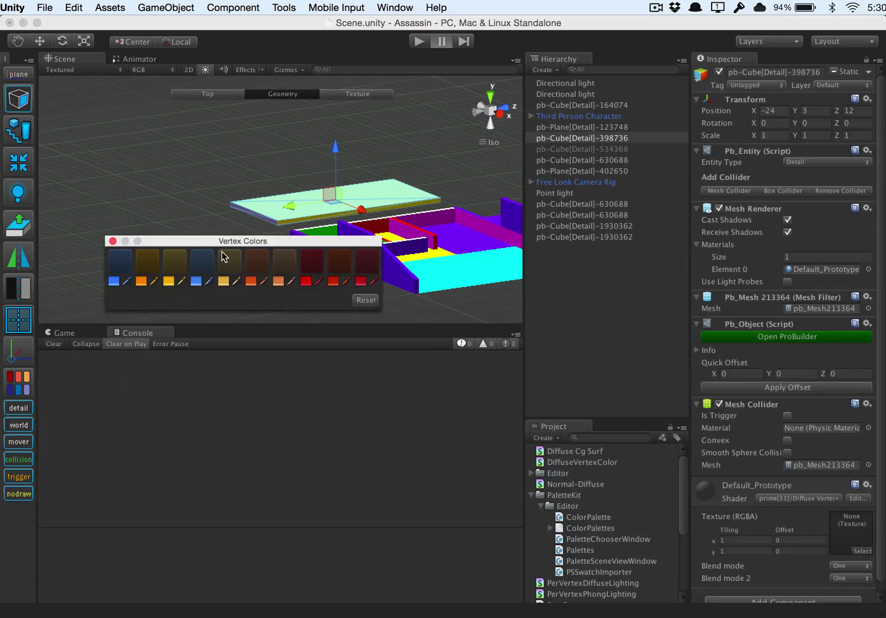
drag(236, 245, 211, 363)
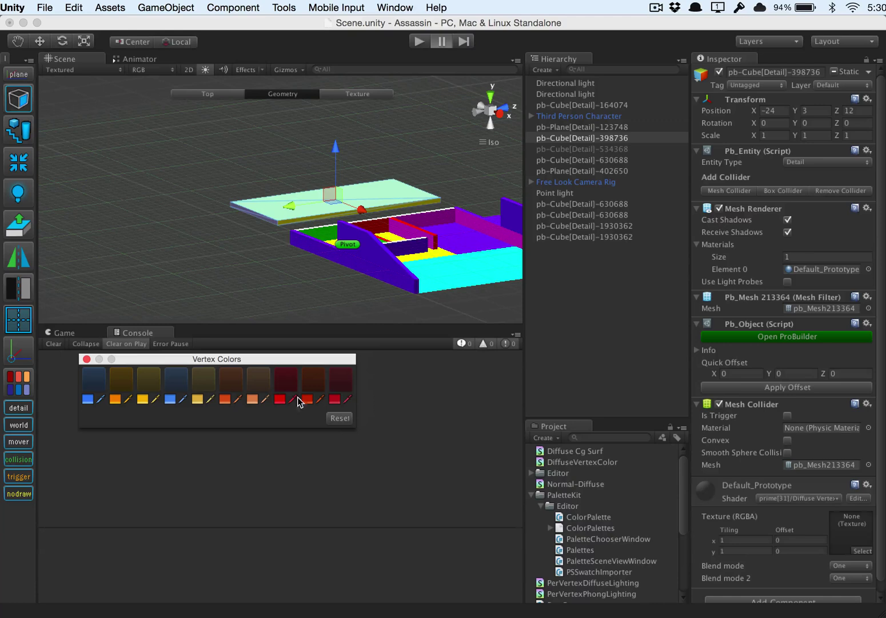
click(339, 417)
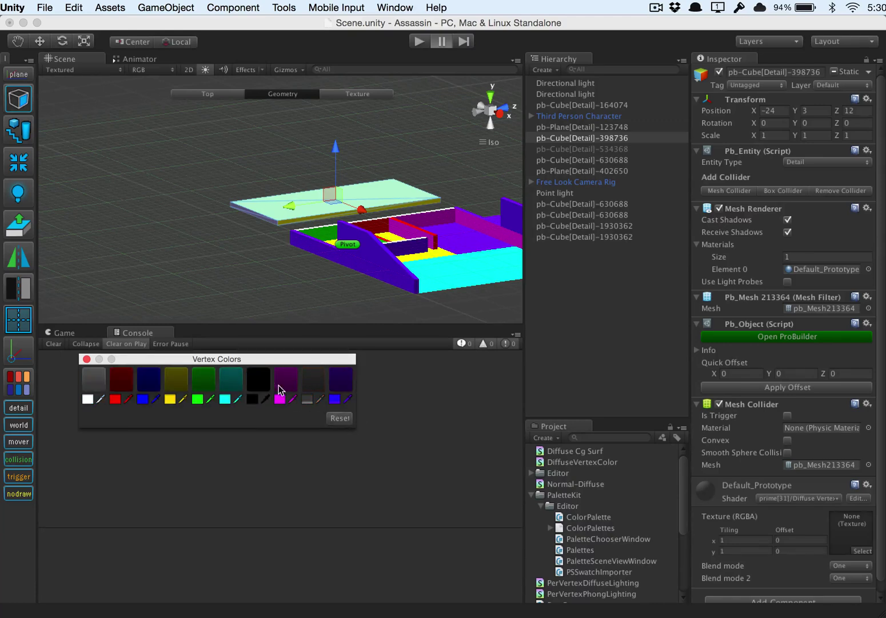
drag(242, 360, 128, 328)
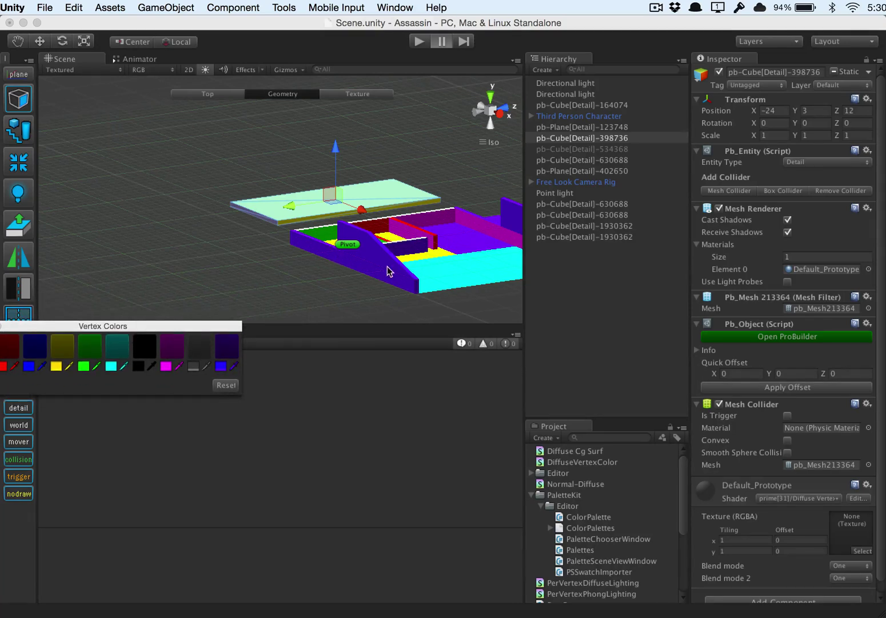
Apply the magenta vertex color preset to the top face of the raised slab.
click(364, 252)
click(318, 201)
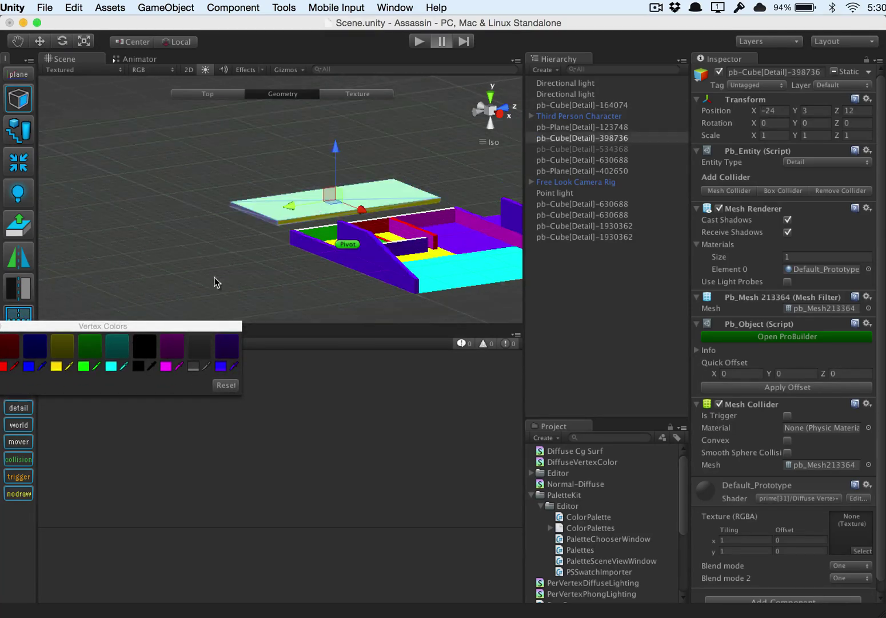
click(177, 347)
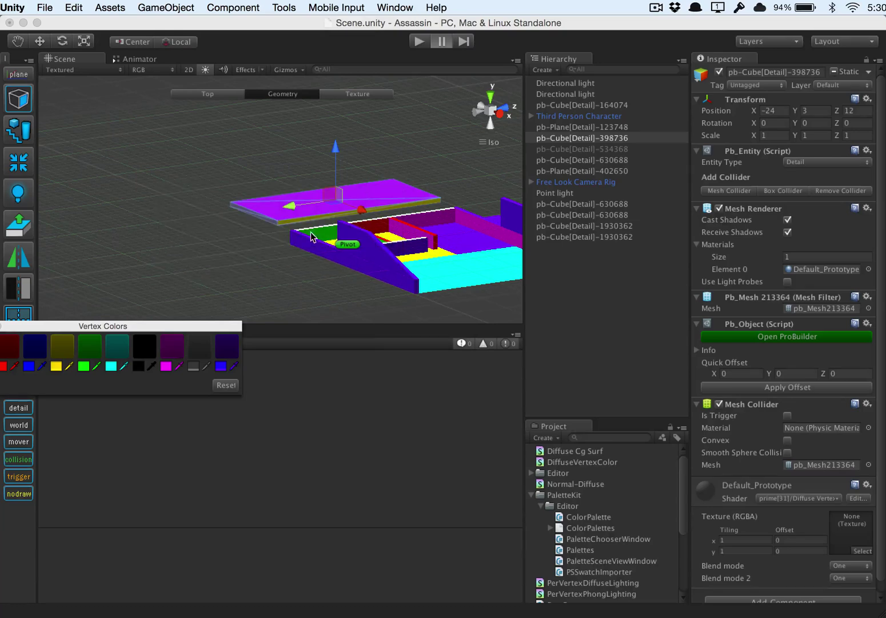
Recolor the raised slab's top face white and close the Vertex Colors window.
click(279, 255)
click(302, 207)
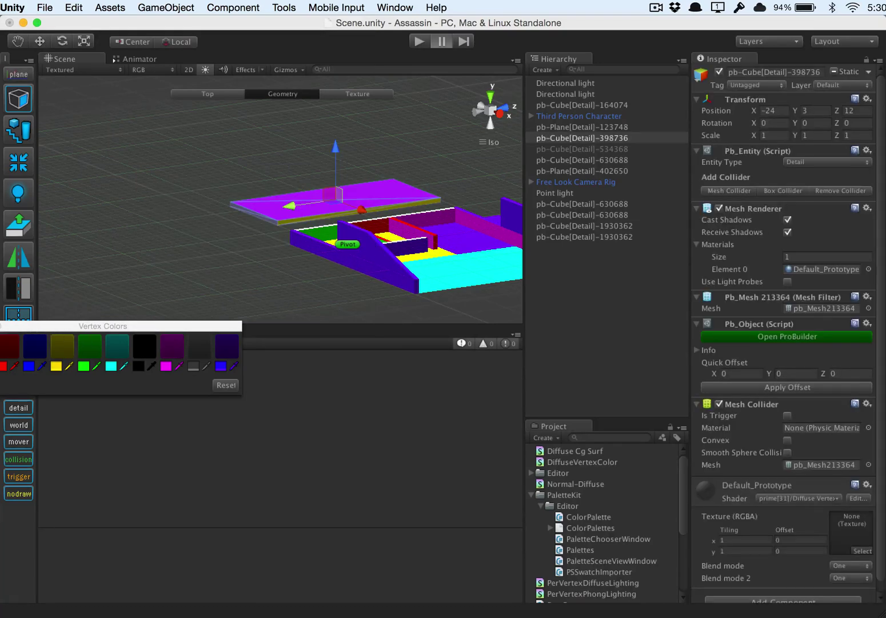
click(5, 350)
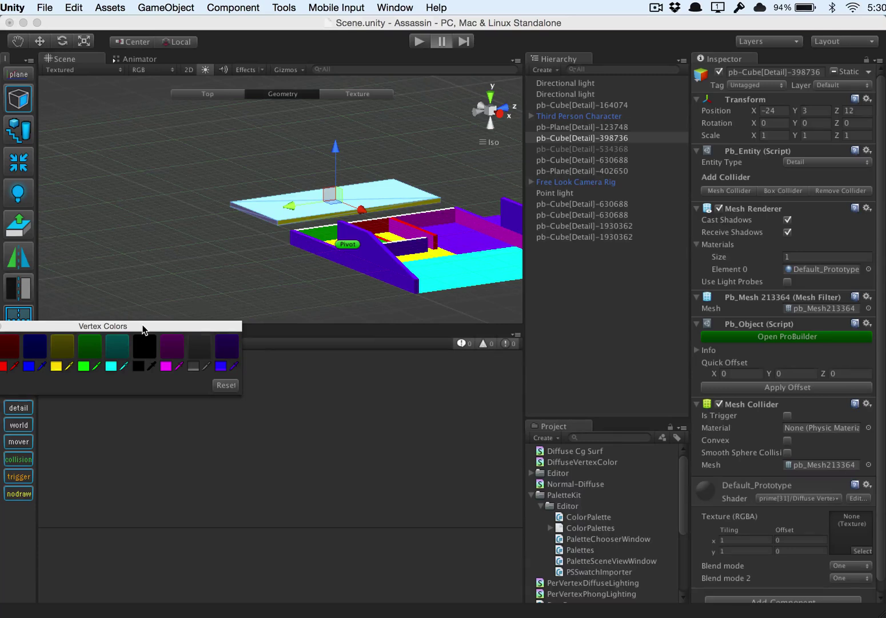
mouse_move(143, 329)
mouse_down()
mouse_move(166, 307)
mouse_move(150, 314)
mouse_move(149, 330)
mouse_up()
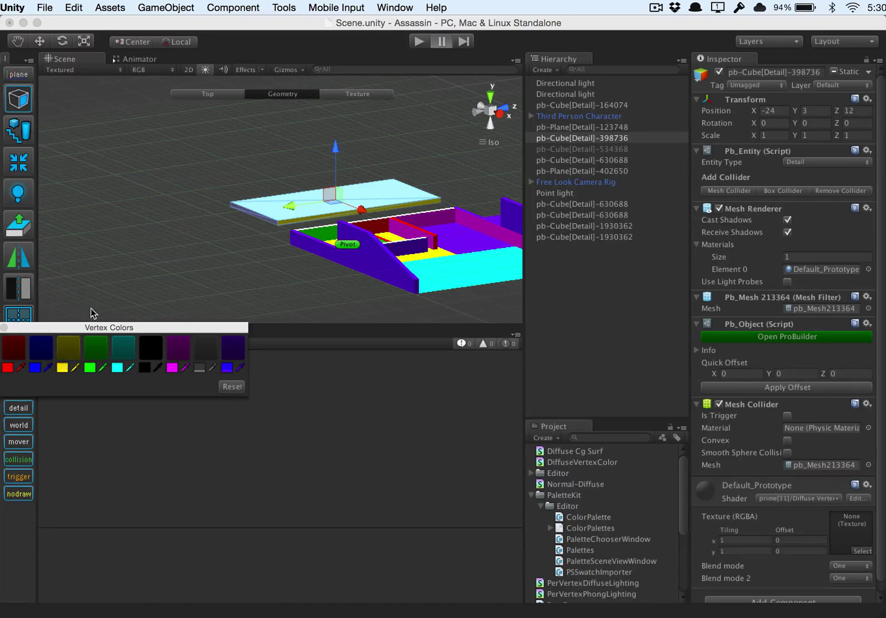
click(3, 327)
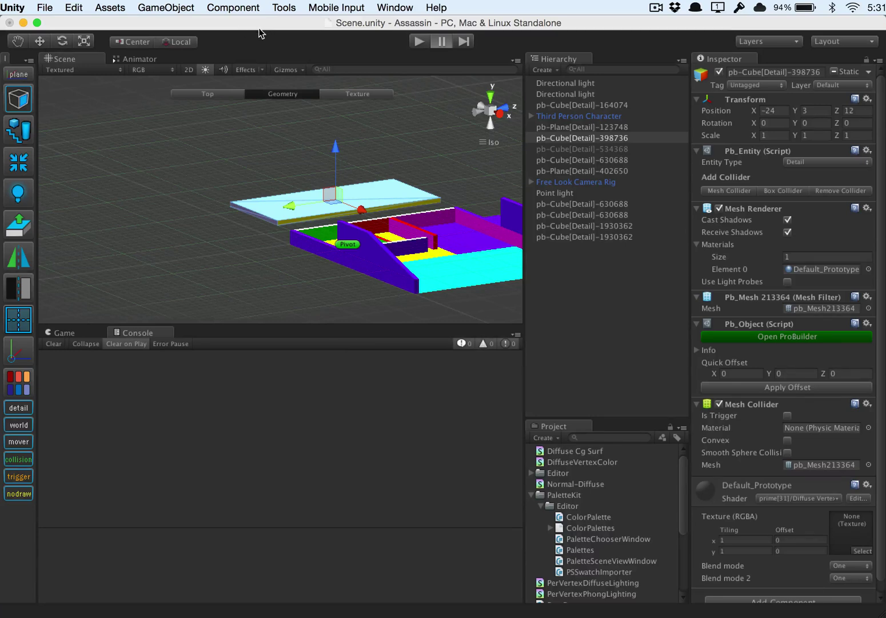
Open ProBuilder's Color Palette Window and dock it next to the Hierarchy.
click(284, 8)
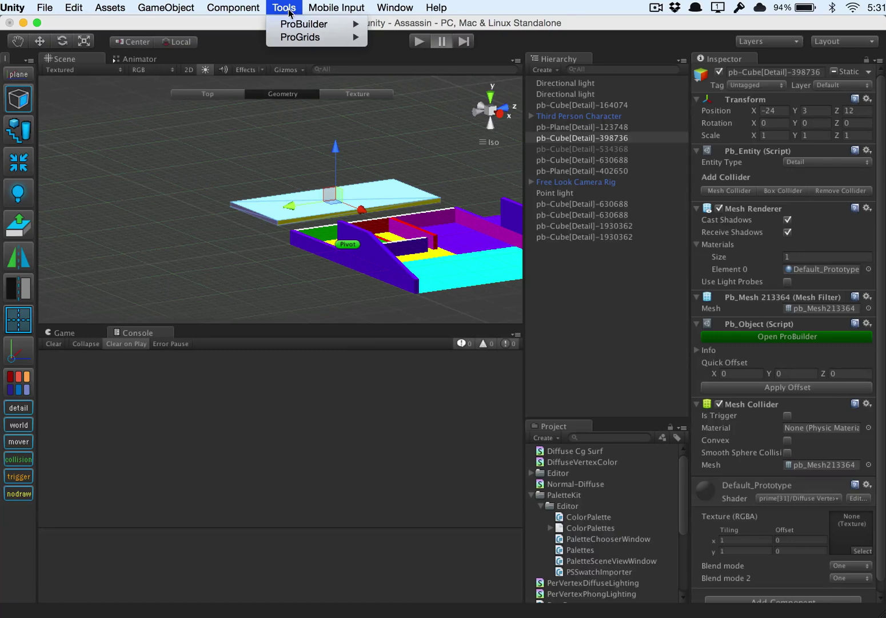
mouse_move(291, 23)
mouse_move(453, 212)
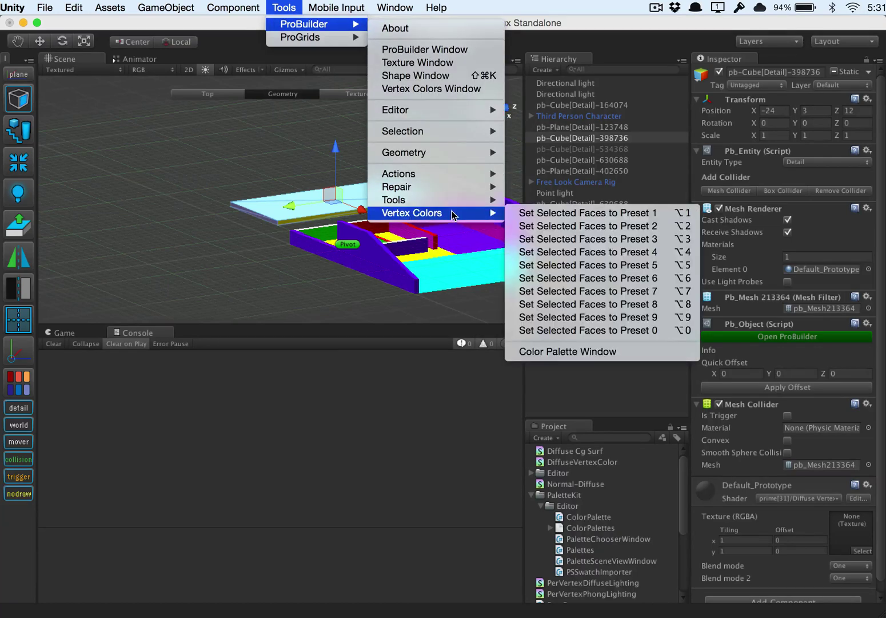
click(593, 350)
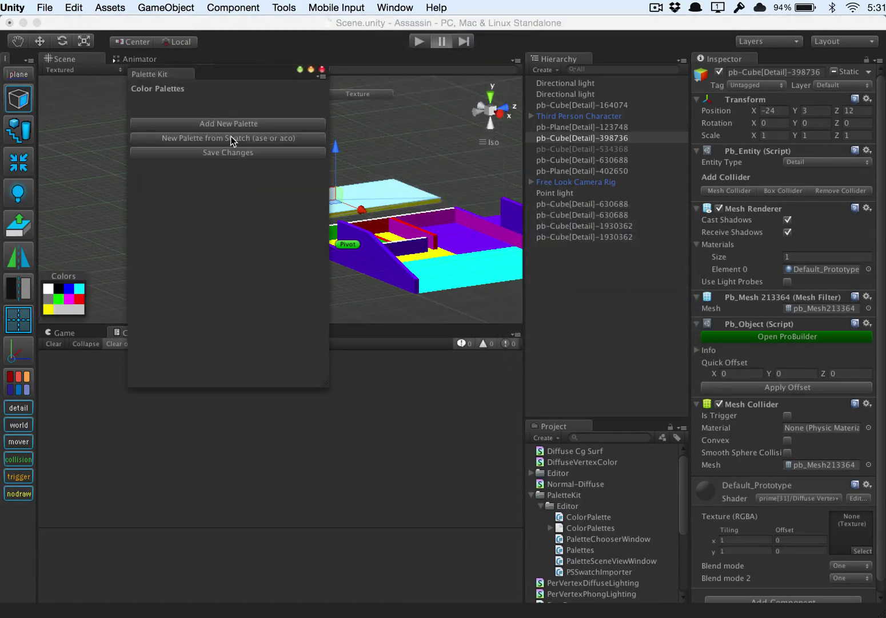
drag(240, 77, 606, 62)
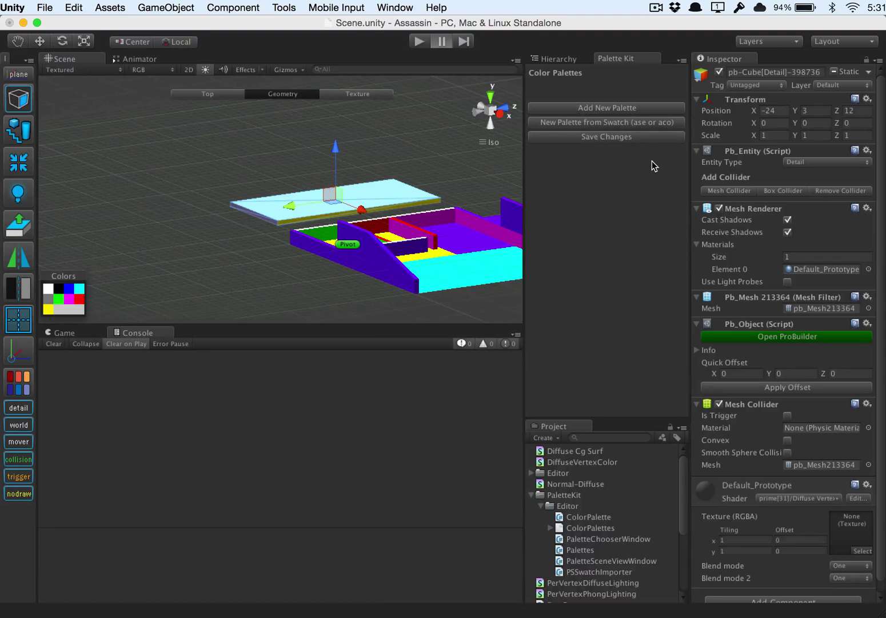
Add a new color palette and name it Lots of Purple.
click(600, 108)
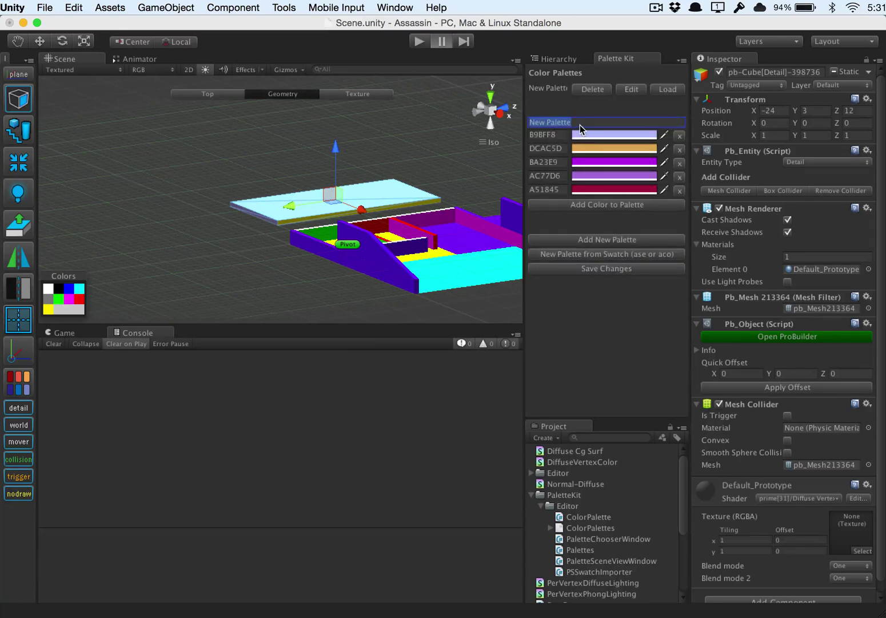
text(Lot)
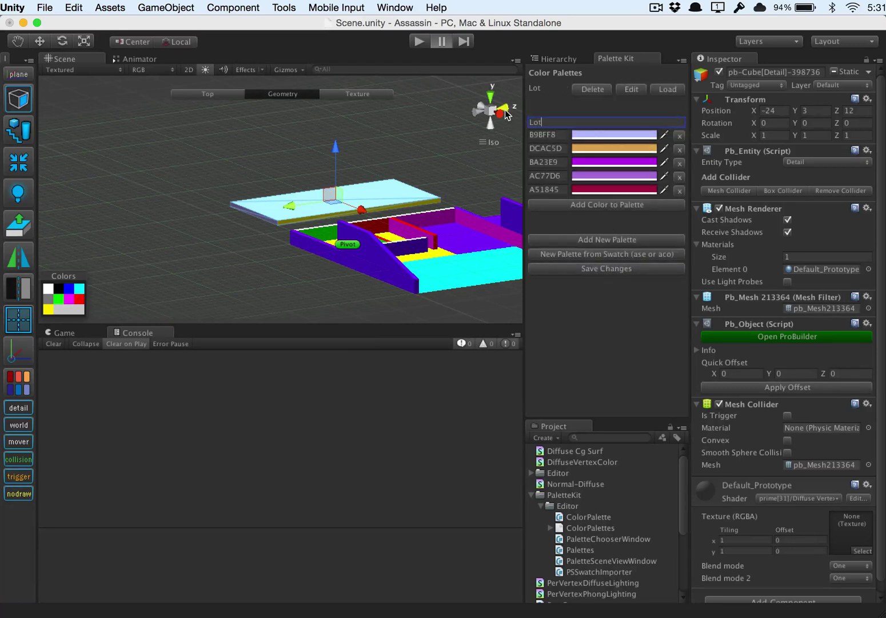
text(s of Purple)
Add a color to the Lots of Purple palette and set it to blue 462BD3.
click(604, 205)
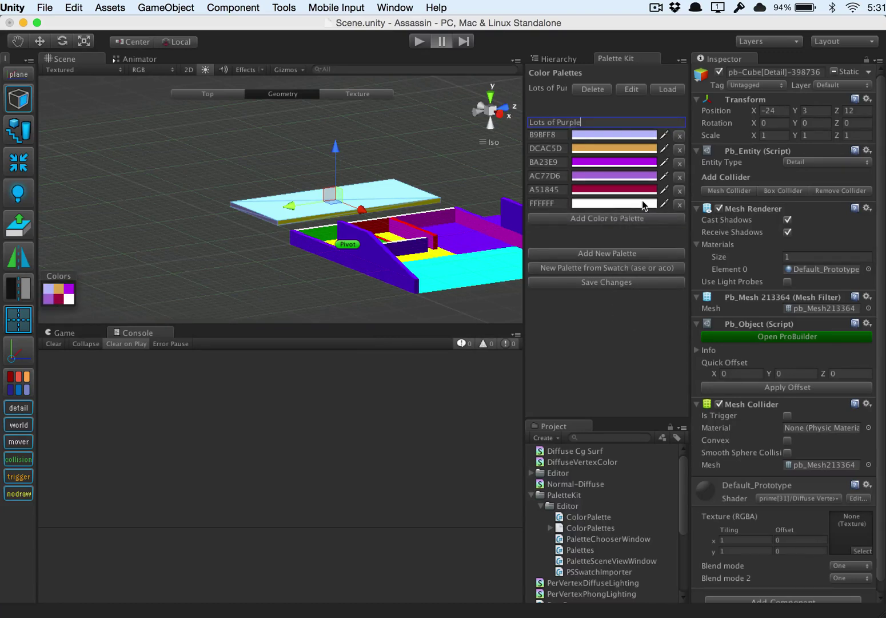
click(642, 203)
drag(676, 239, 675, 255)
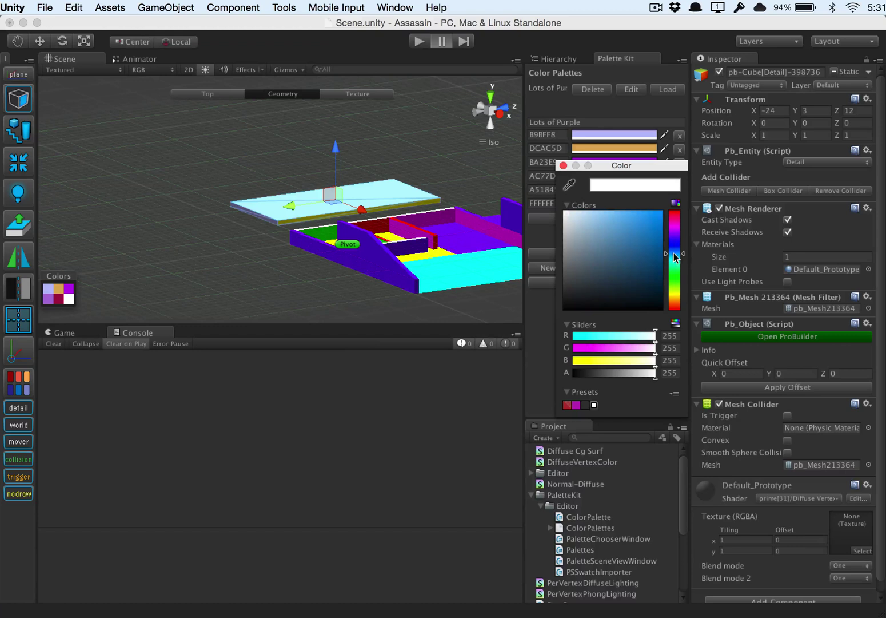
click(564, 165)
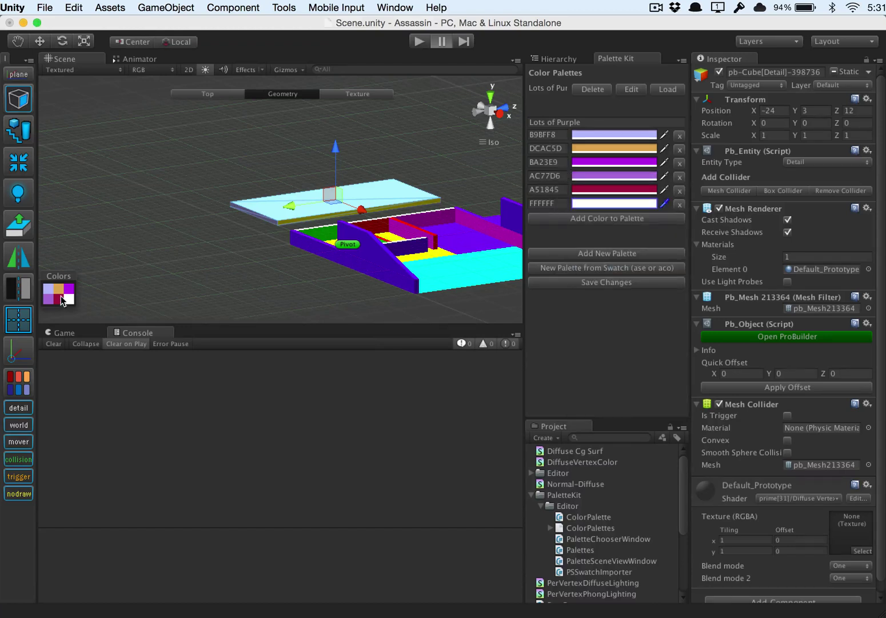
click(607, 205)
click(640, 231)
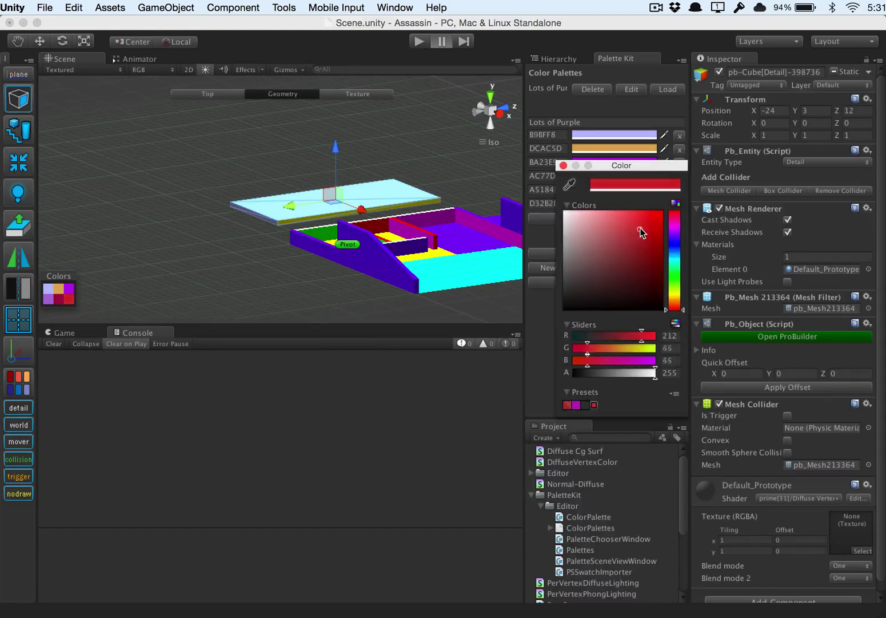
drag(674, 242, 676, 247)
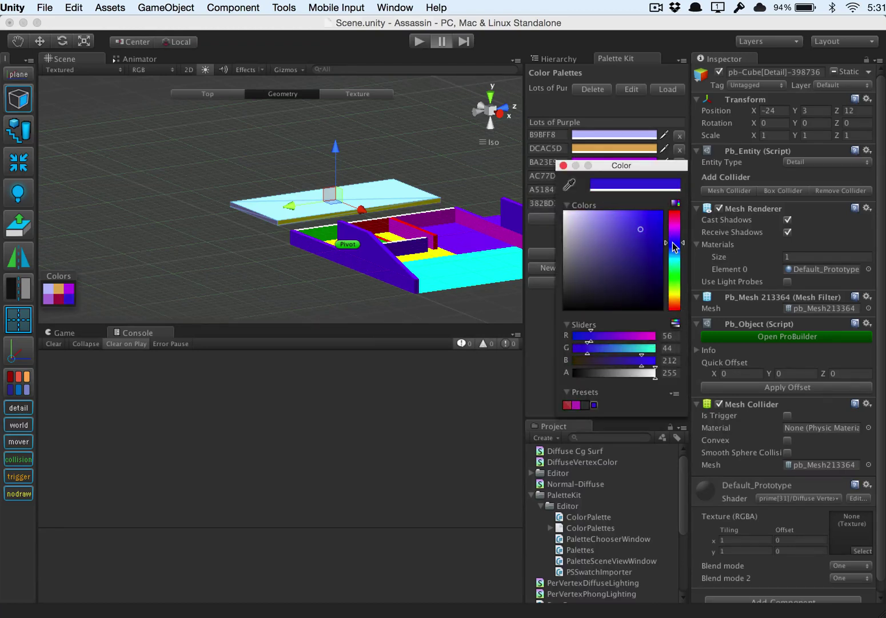
click(563, 165)
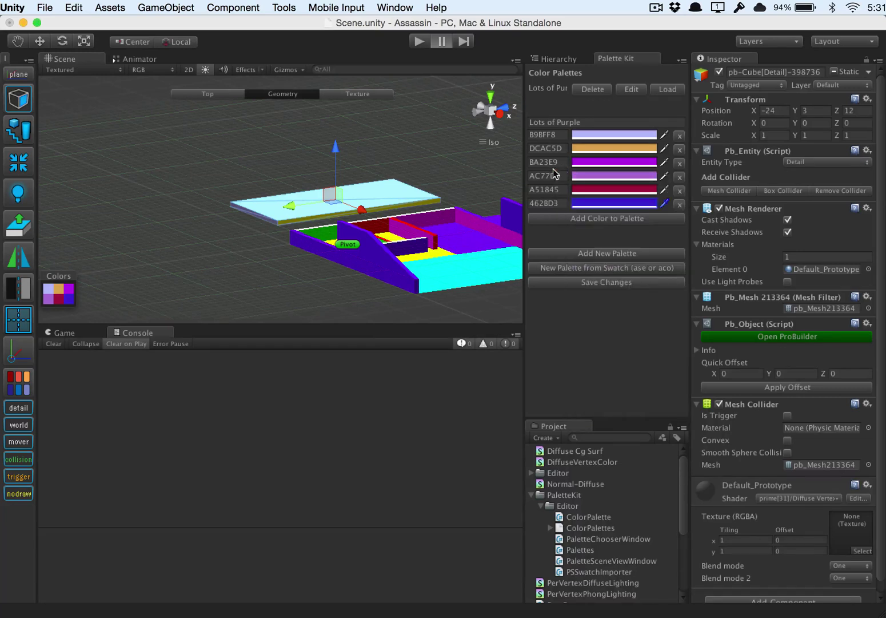
Add another color to the Lots of Purple palette and set it to red E82222.
click(598, 218)
click(624, 218)
click(625, 224)
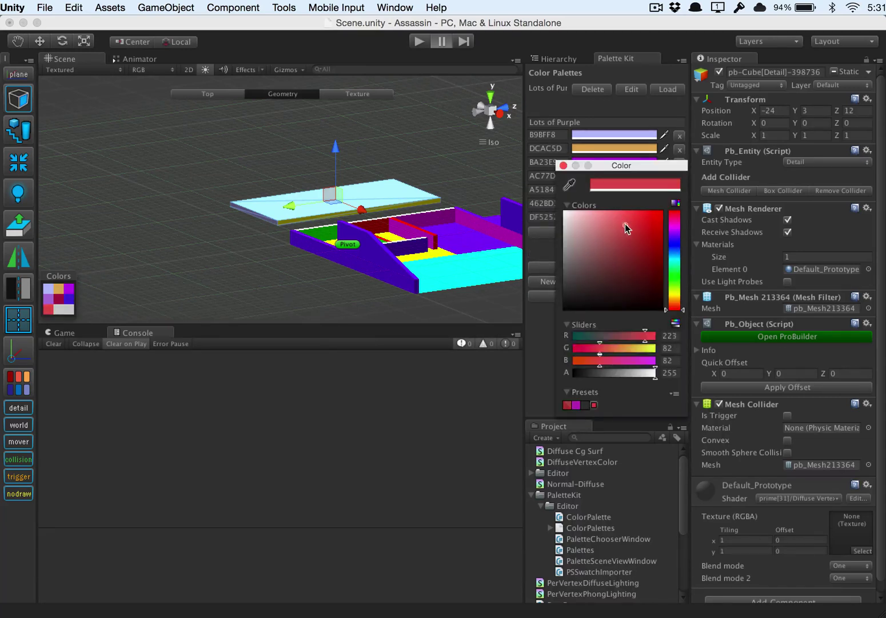
drag(625, 223, 646, 221)
click(563, 165)
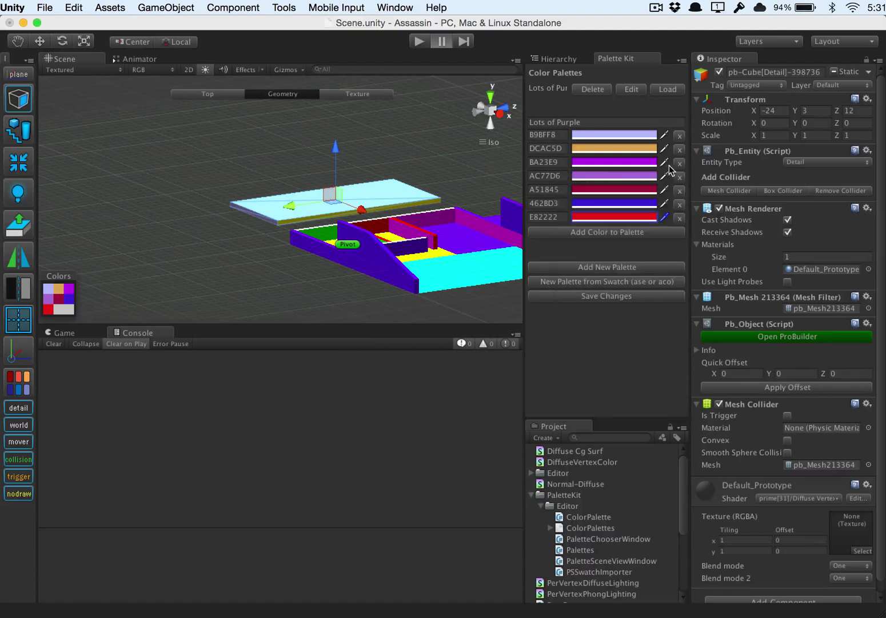
Remove the dark red A51845 color from the palette and save the changes.
click(680, 191)
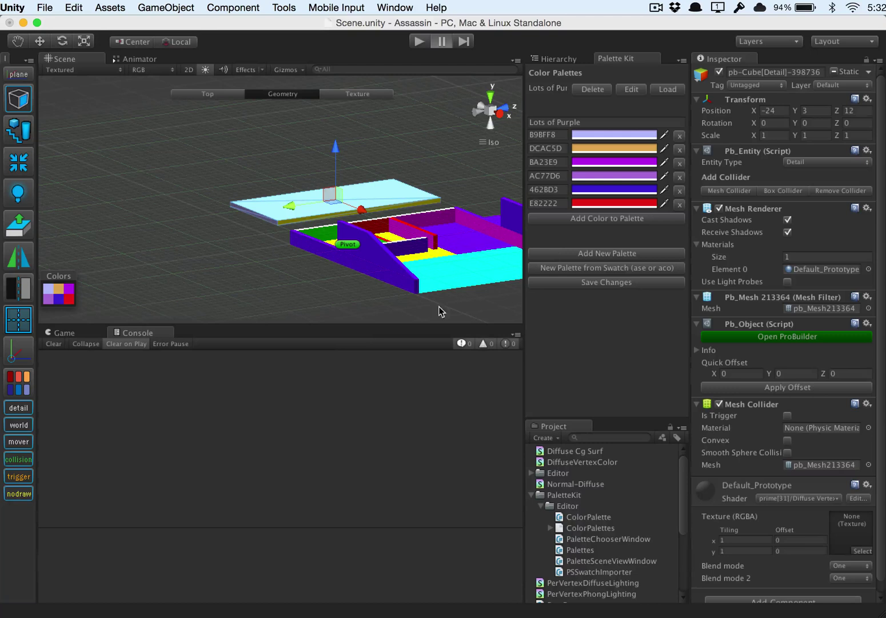
click(614, 283)
Import the swatch file mypalette.aco from the Desktop as a new palette and look through its colors.
click(646, 268)
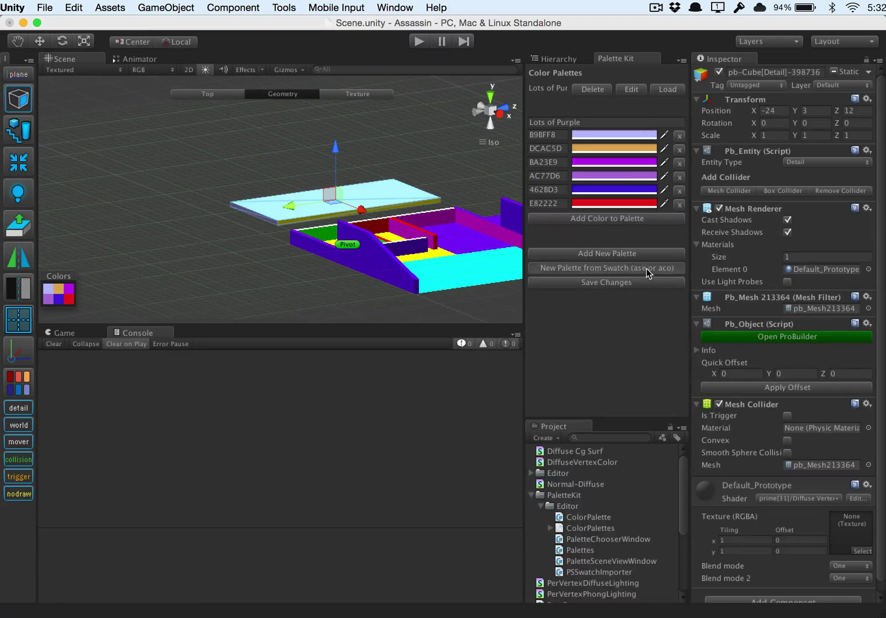
double_click(403, 166)
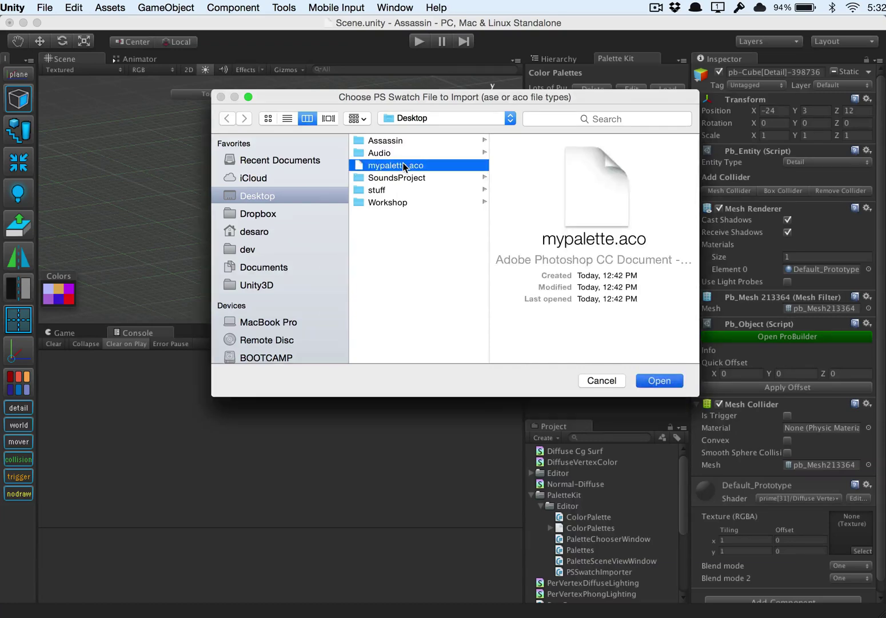
scroll(669, 269, down, 10)
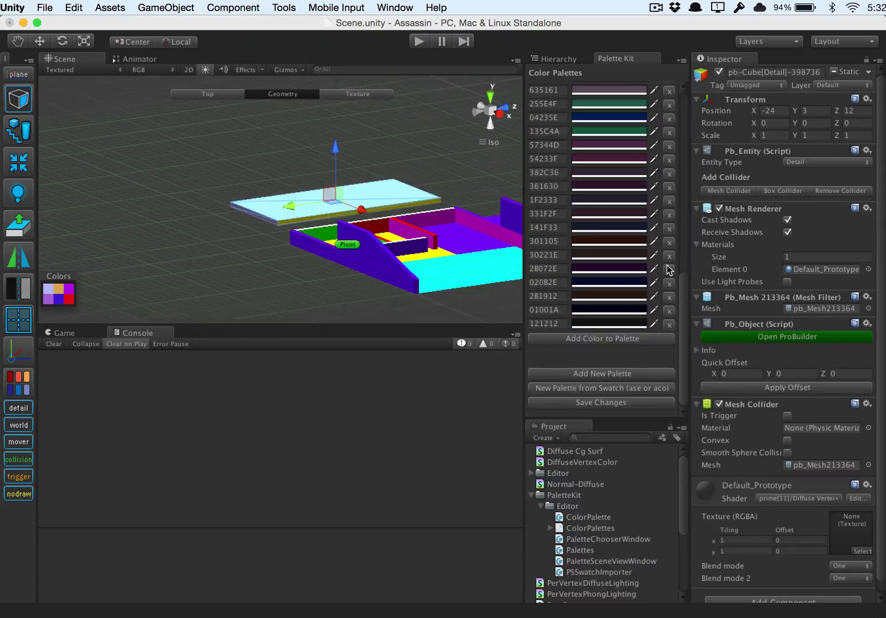
drag(687, 330, 683, 91)
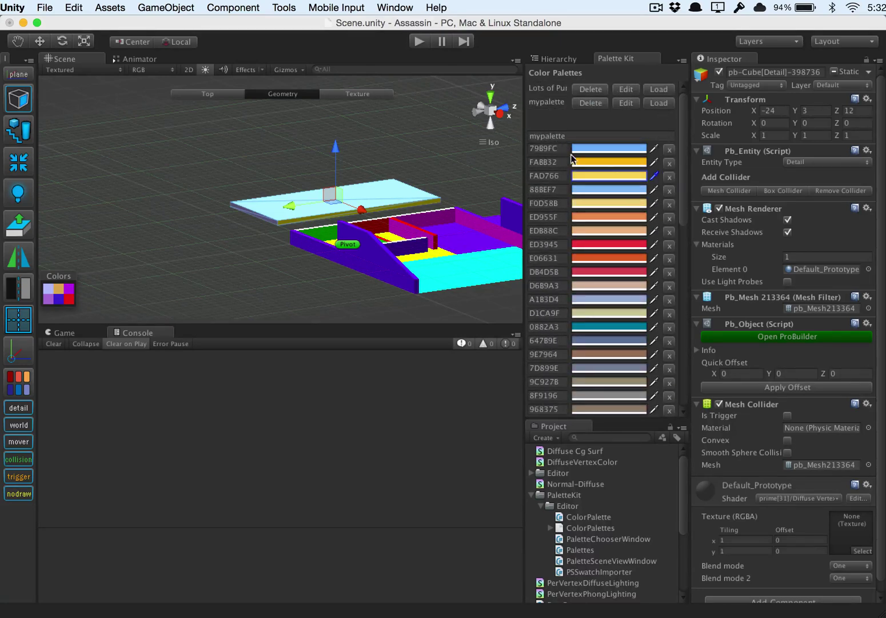
drag(686, 166, 675, 368)
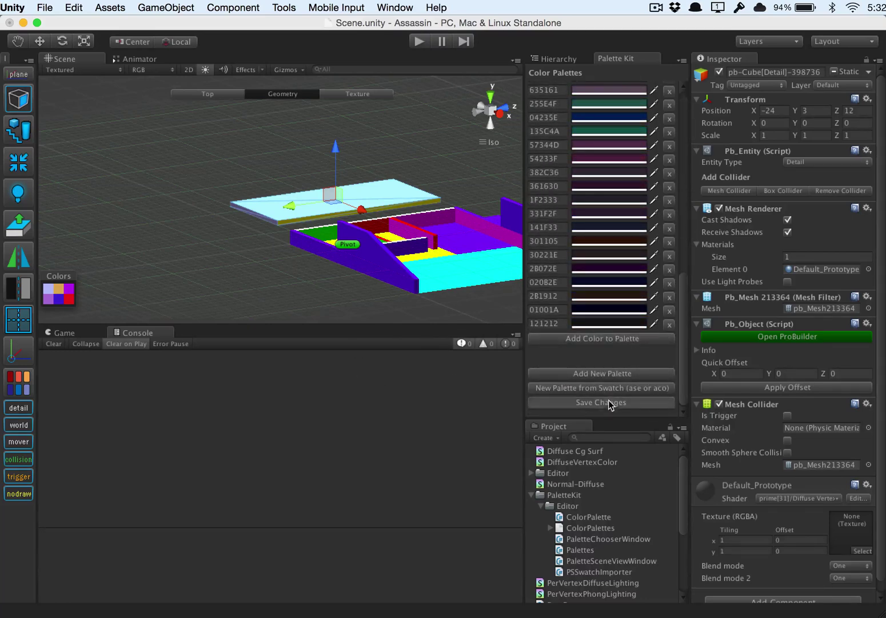
drag(677, 372, 684, 200)
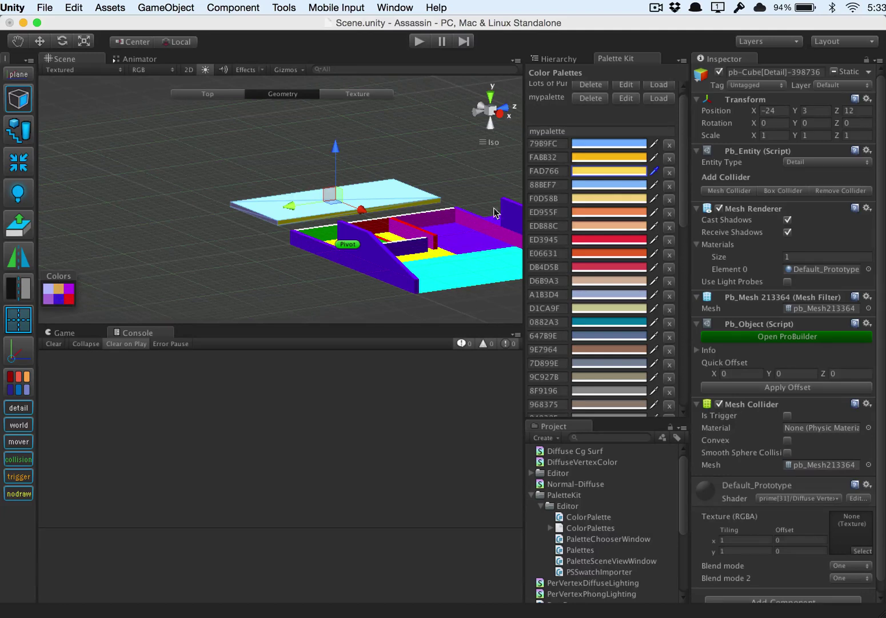
Load mypalette into the scene's Colors window and move that window up until all swatches are in view.
scroll(662, 118, up, 1)
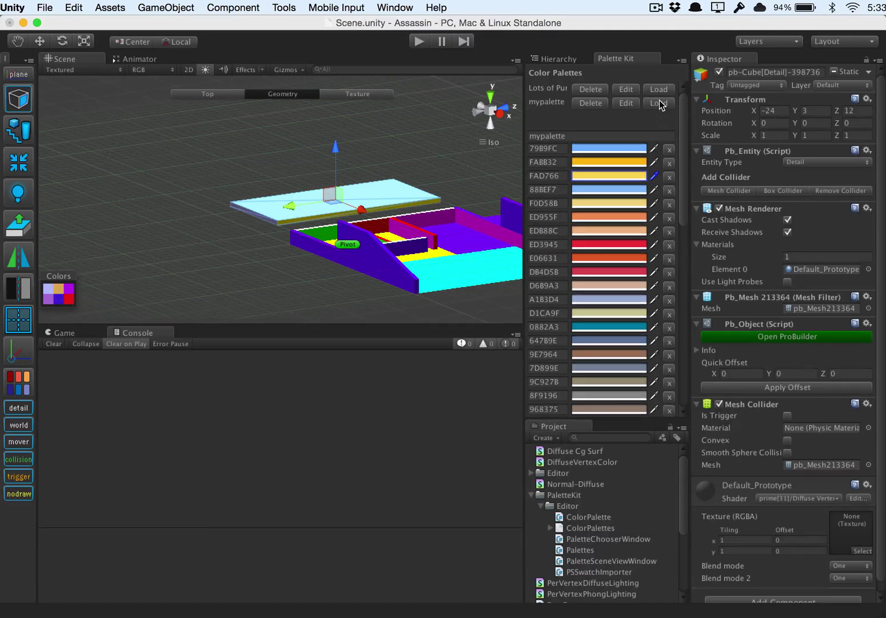
click(662, 105)
drag(117, 276, 106, 235)
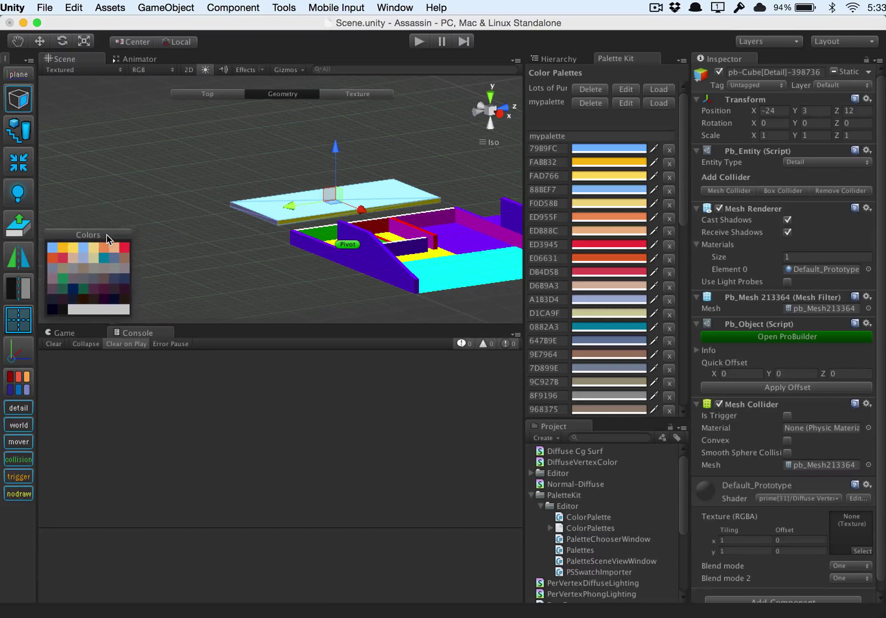
Test the DB4D5B and ED3945 red swatches in the Colors window to log the chosen colors.
click(455, 263)
click(322, 196)
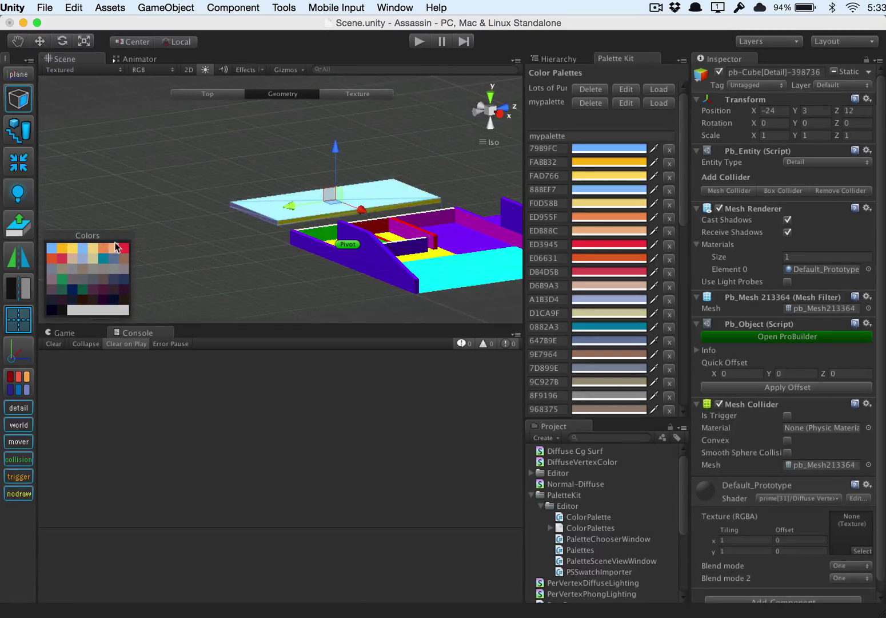
click(62, 256)
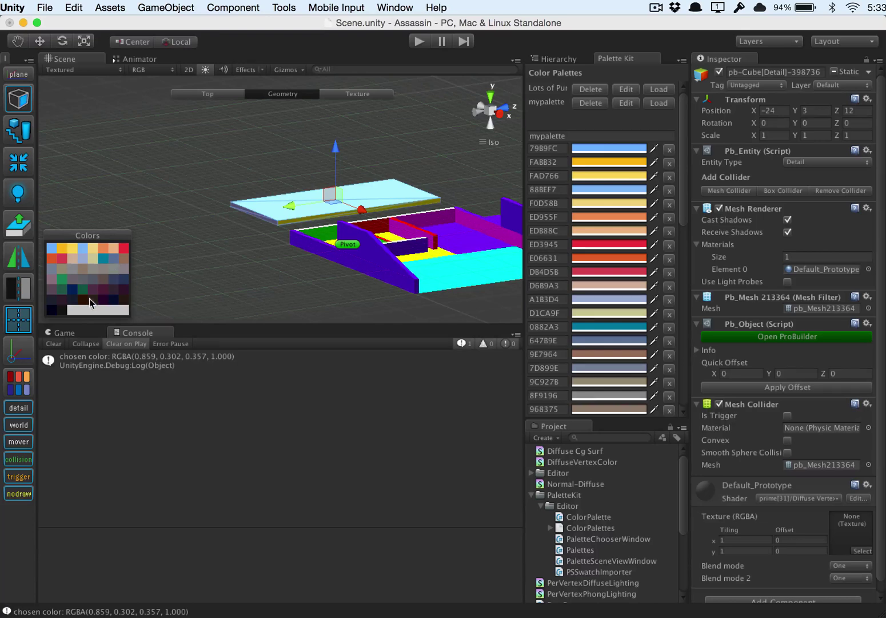
click(291, 255)
click(303, 207)
click(124, 249)
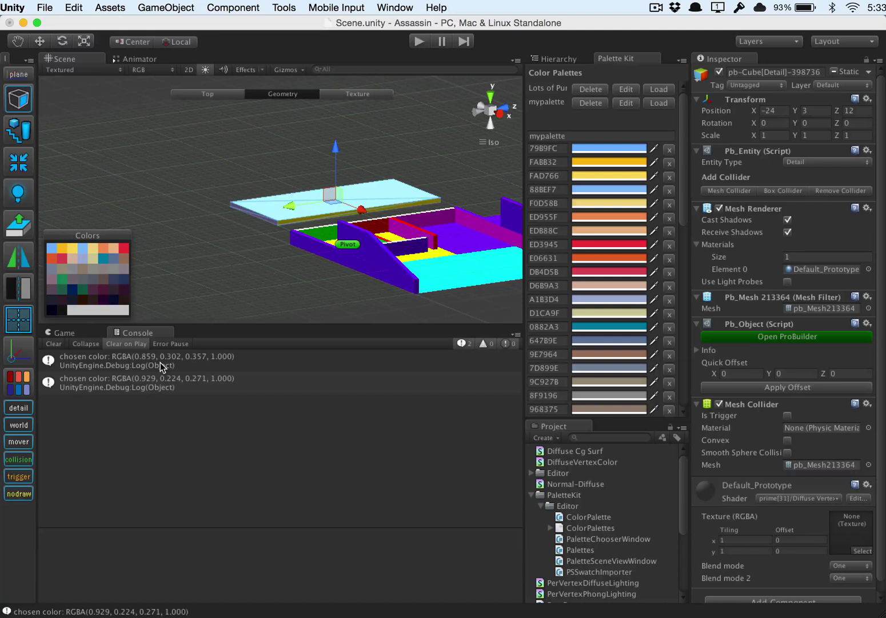
Open PaletteSceneViewWindow.cs from the first logged message and uncomment the pb_VertexColorInterface.SetFaceColors( clickedColor ) line under PROBUILDER REFERENCE.
click(144, 361)
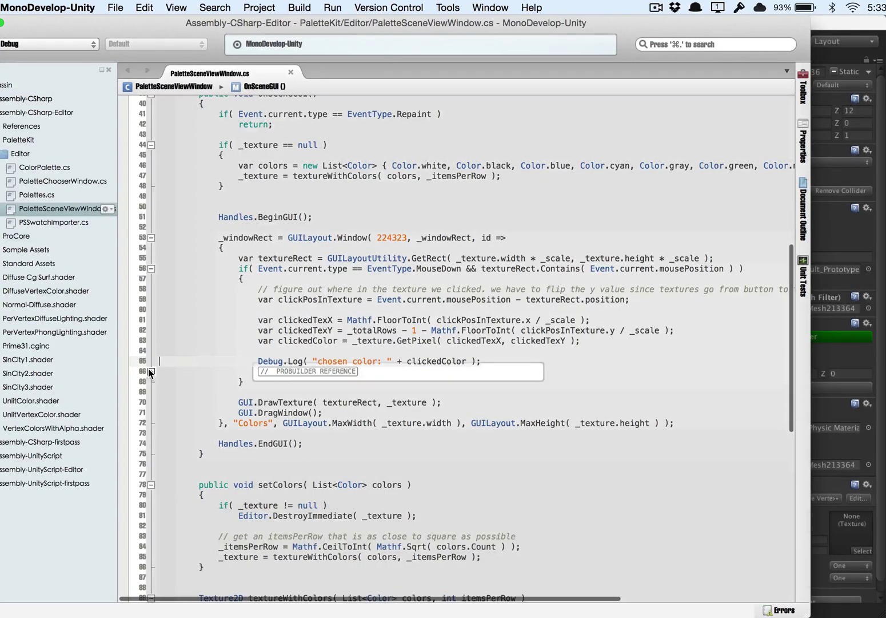
click(151, 371)
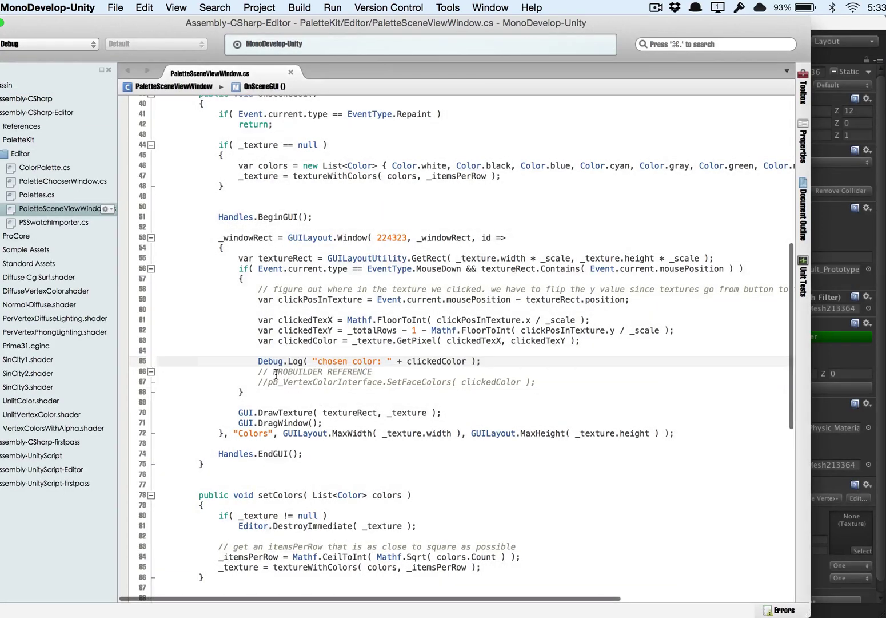
drag(272, 371, 370, 372)
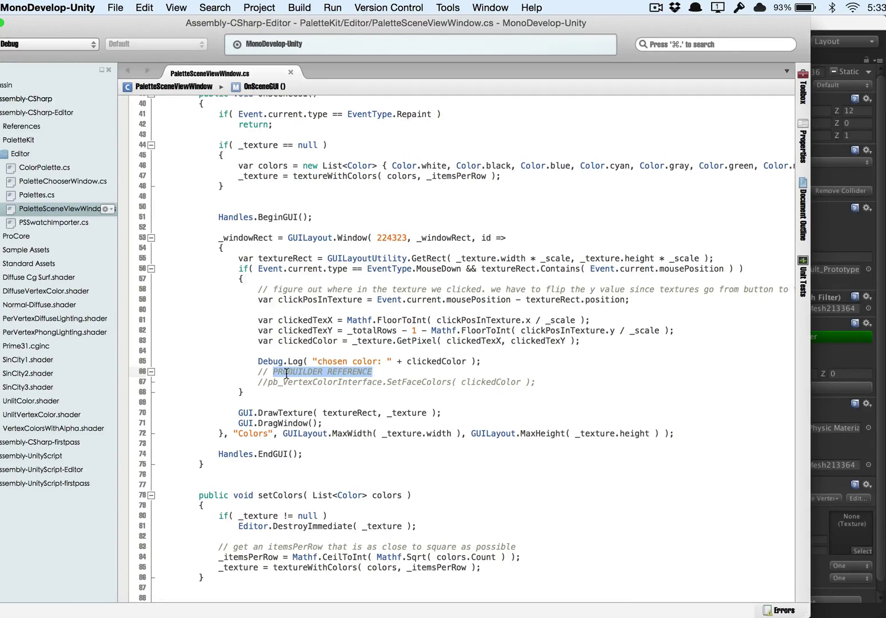
click(268, 381)
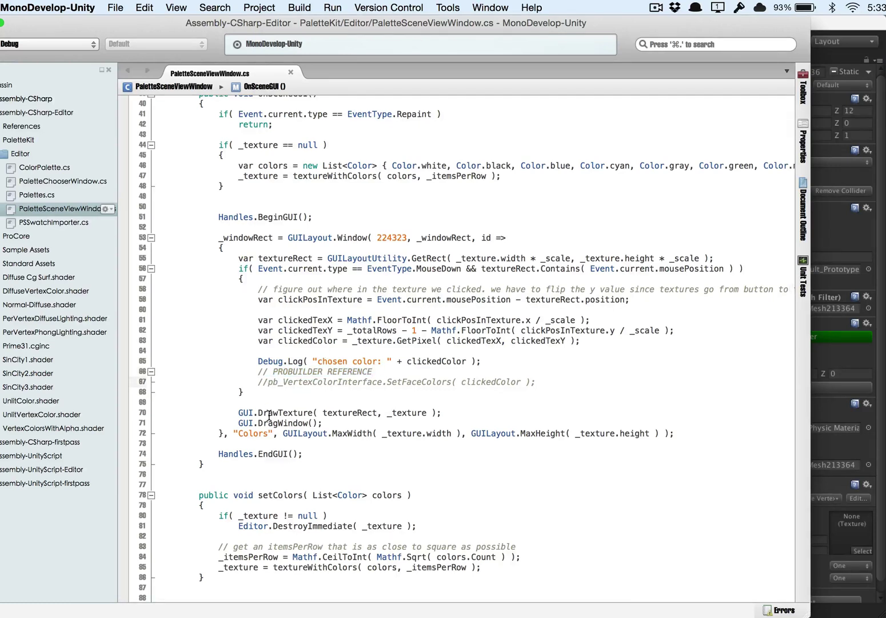
key(BackSpace)
key(BackSpace)
Delete the Debug.Log "chosen color: " line above the PROBUILDER REFERENCE comment and save the script.
key(Up)
key(Up)
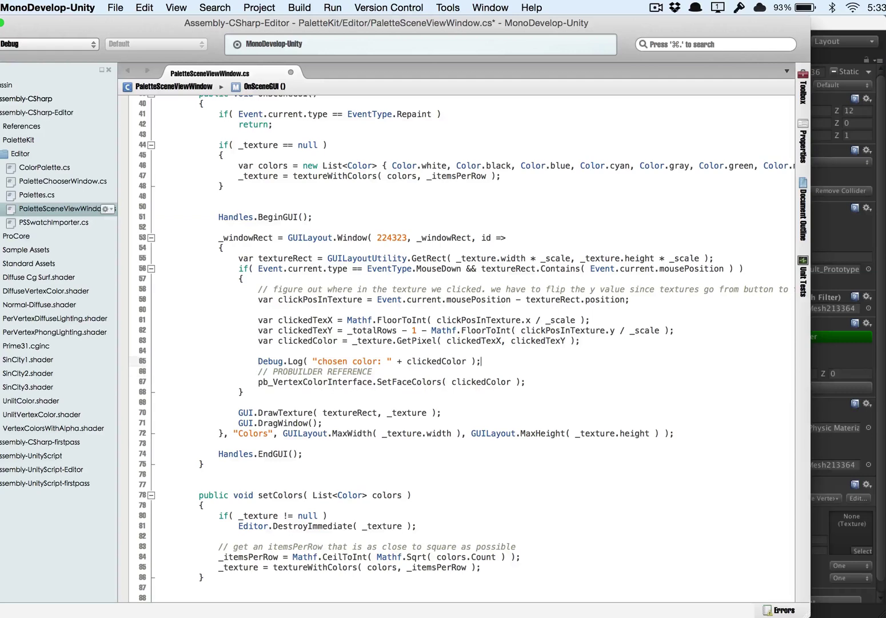
key(shift+Home)
key(BackSpace)
key(BackSpace)
key(super+s)
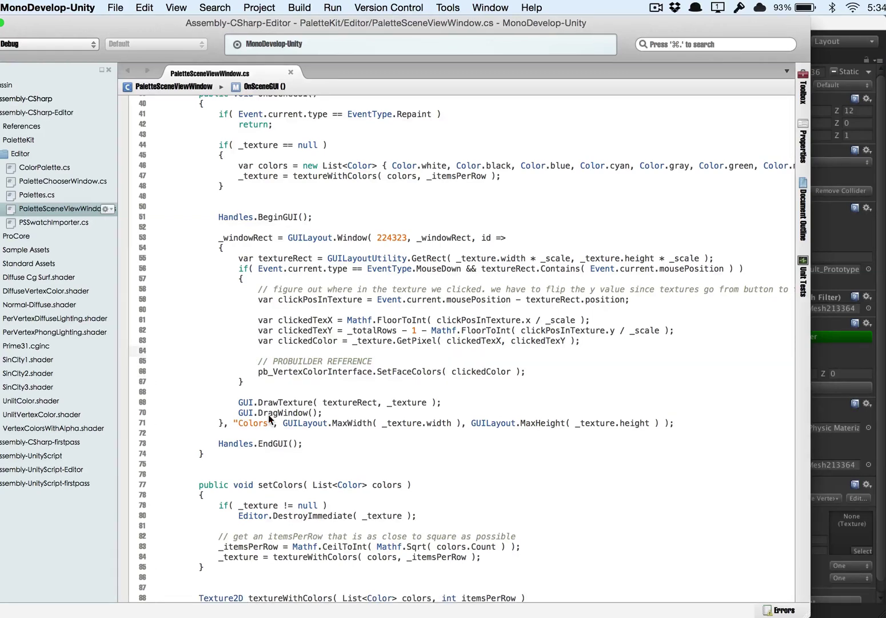
Switch back to Unity, load mypalette again and move the Colors window up beside the model.
key(super+Tab)
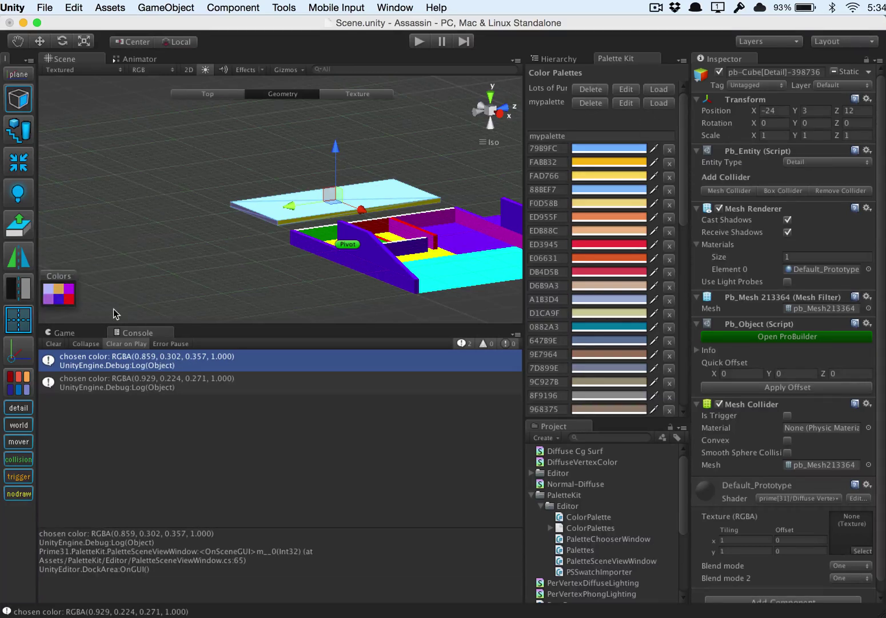
click(657, 104)
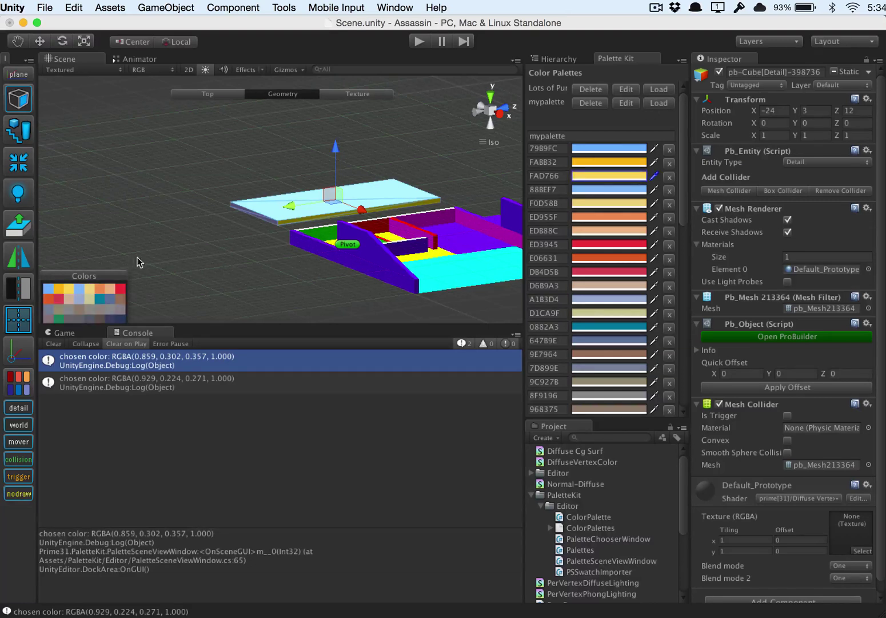
drag(103, 275, 162, 212)
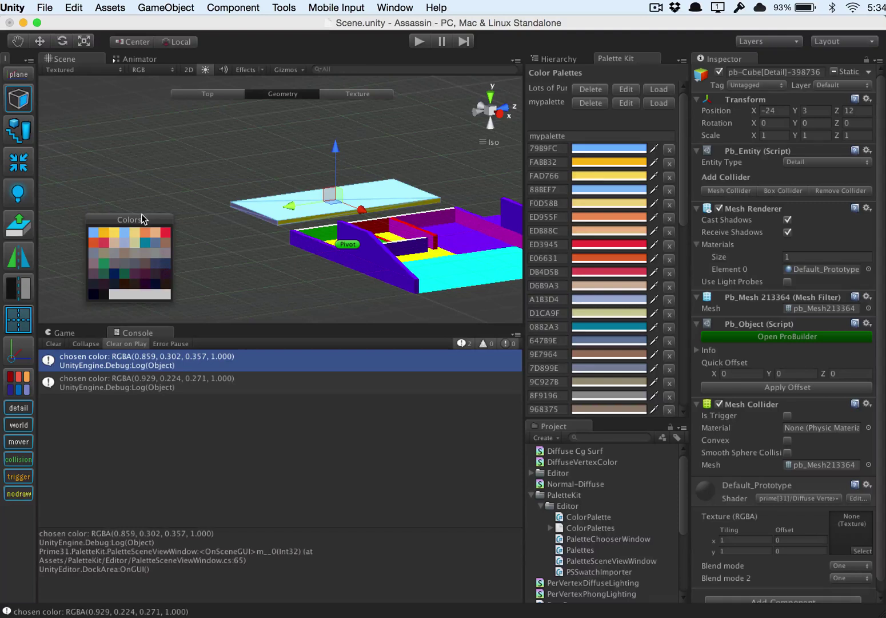
drag(141, 220, 116, 213)
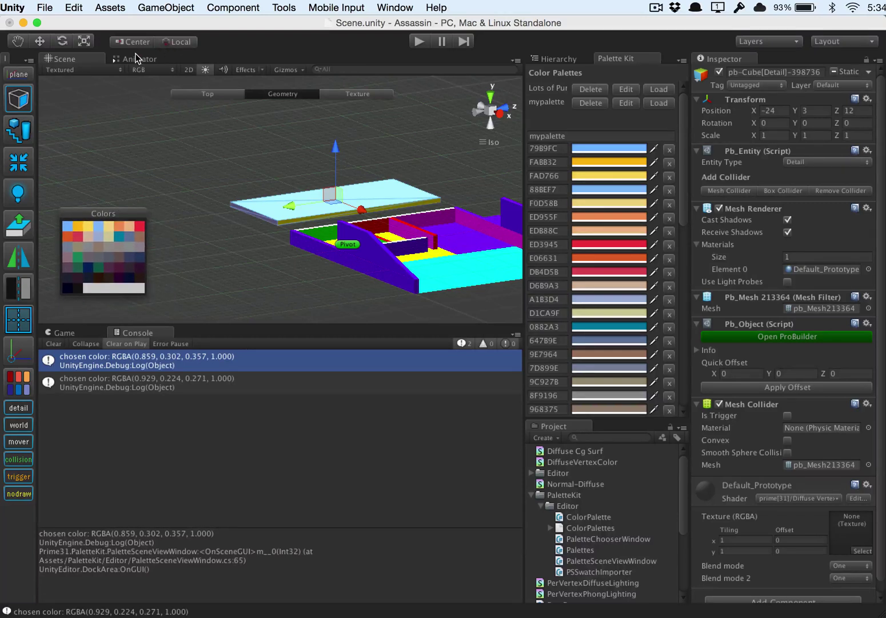
drag(112, 209, 307, 209)
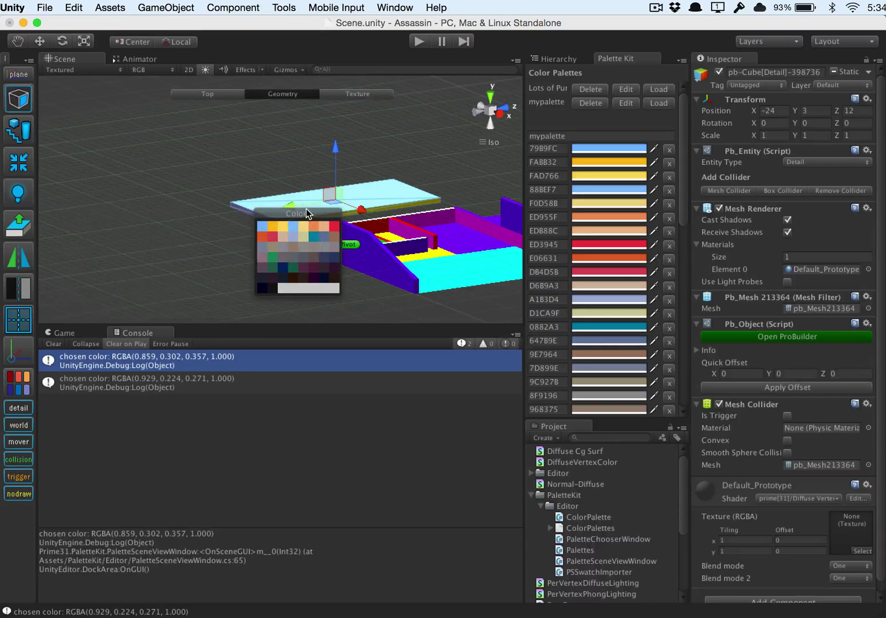
click(557, 59)
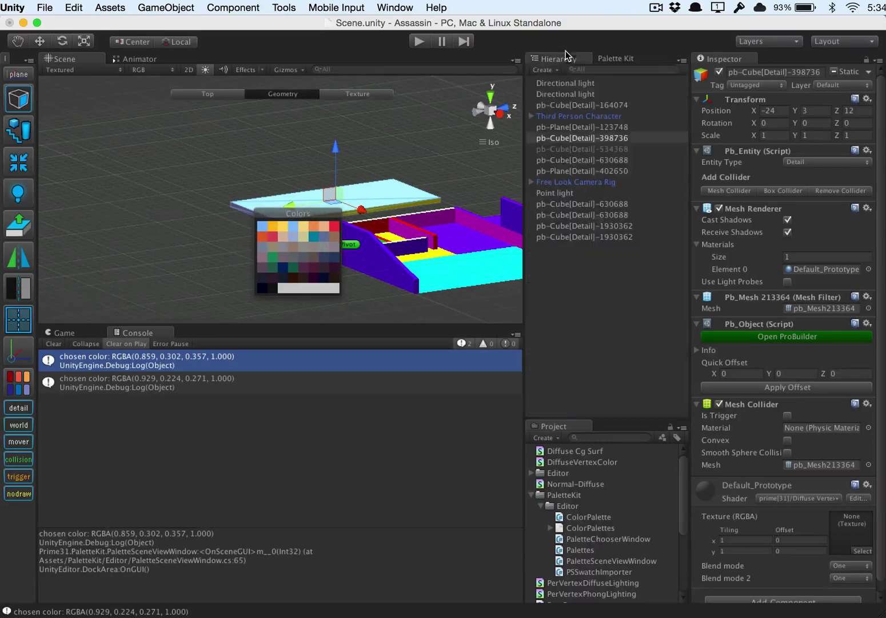
click(615, 59)
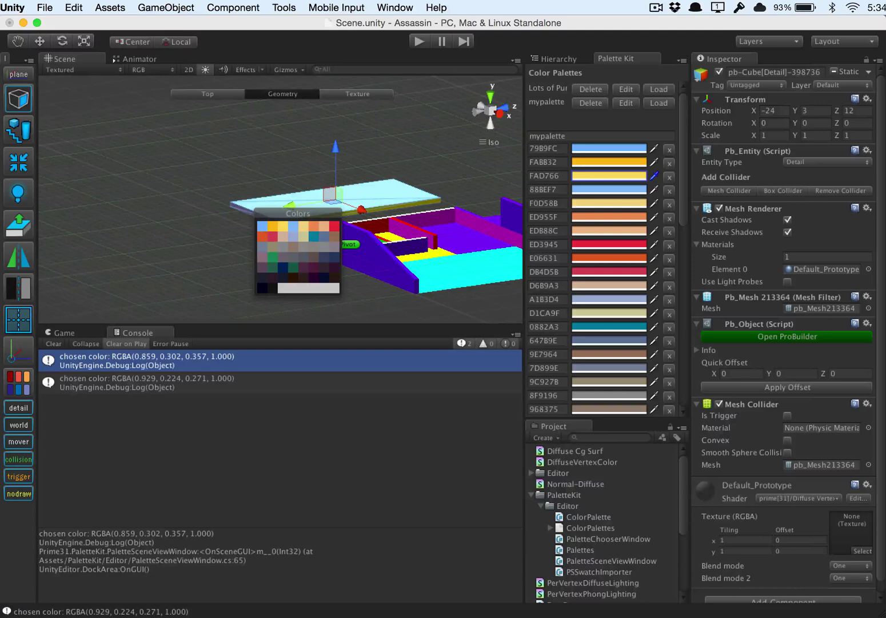
key(super+Tab)
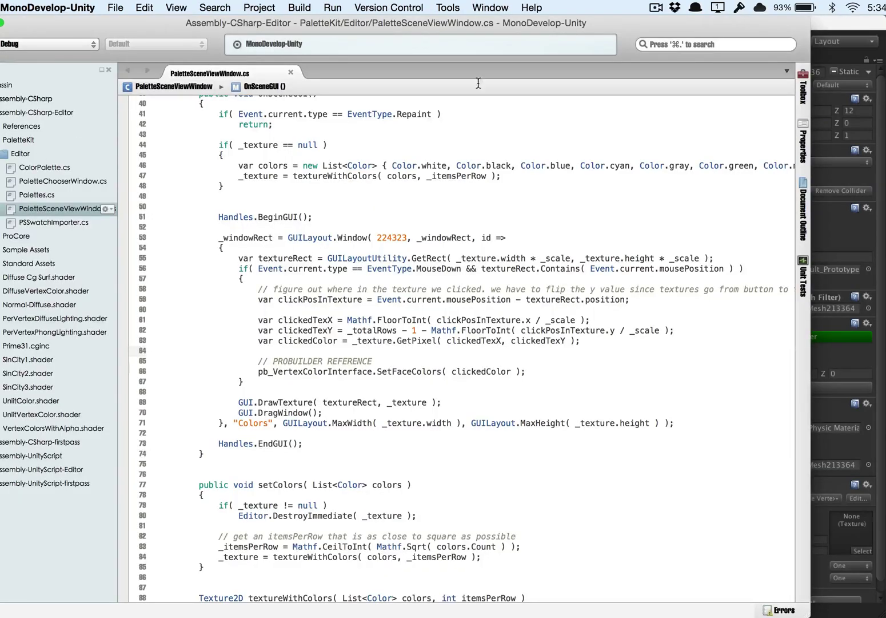
click(829, 26)
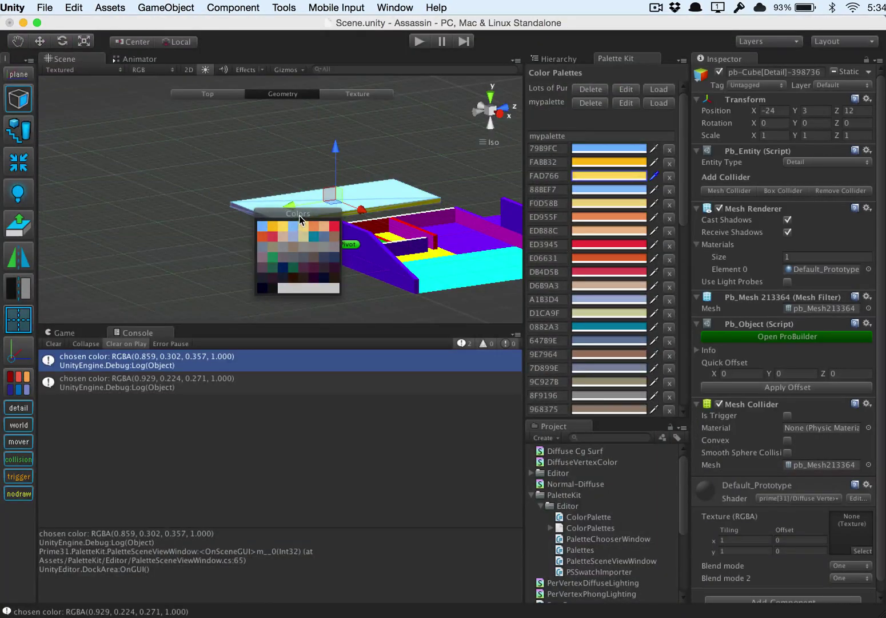
drag(299, 215, 88, 230)
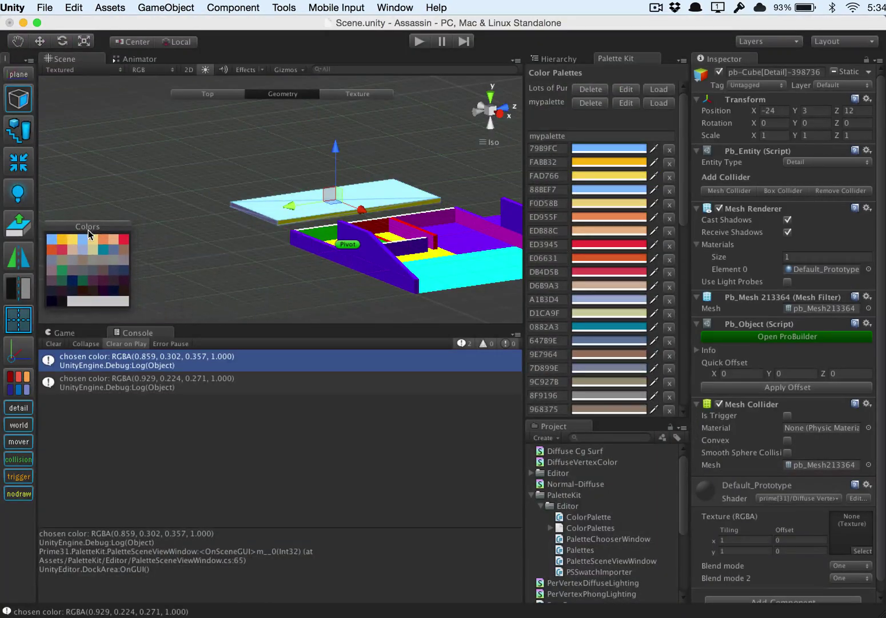
Clear the console and recolor the selected slab from the Colors window, using red ED3945 and orange-yellow FABB32.
click(56, 343)
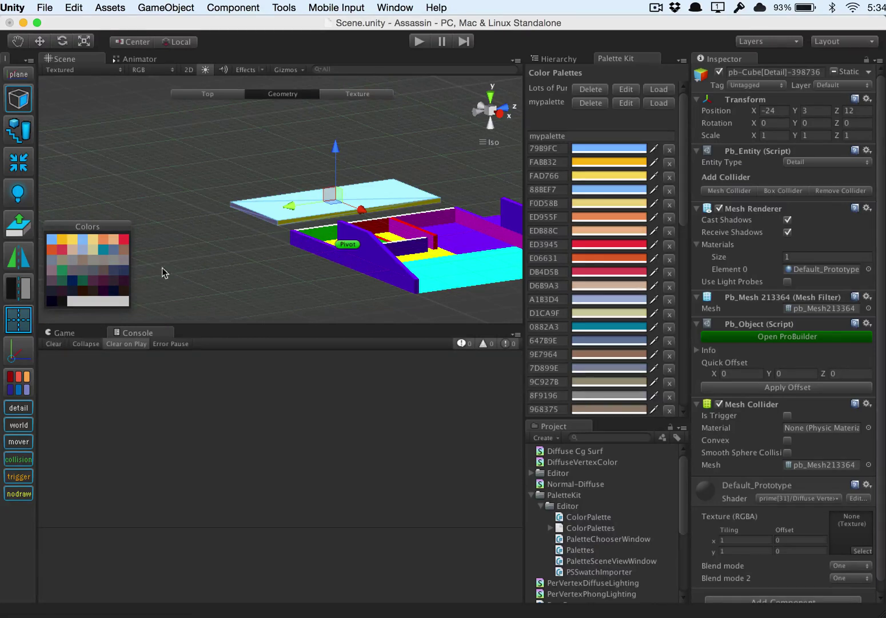
click(123, 240)
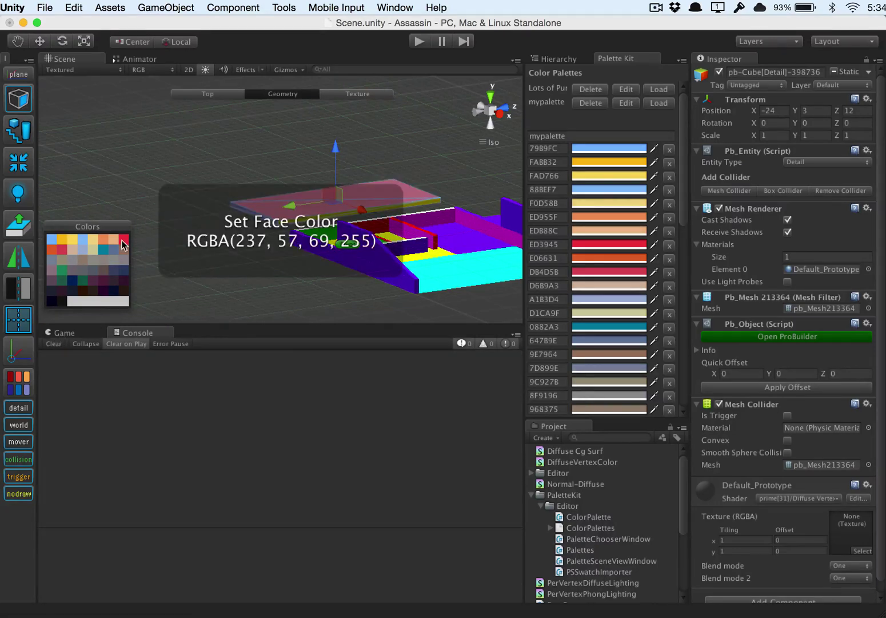
click(61, 239)
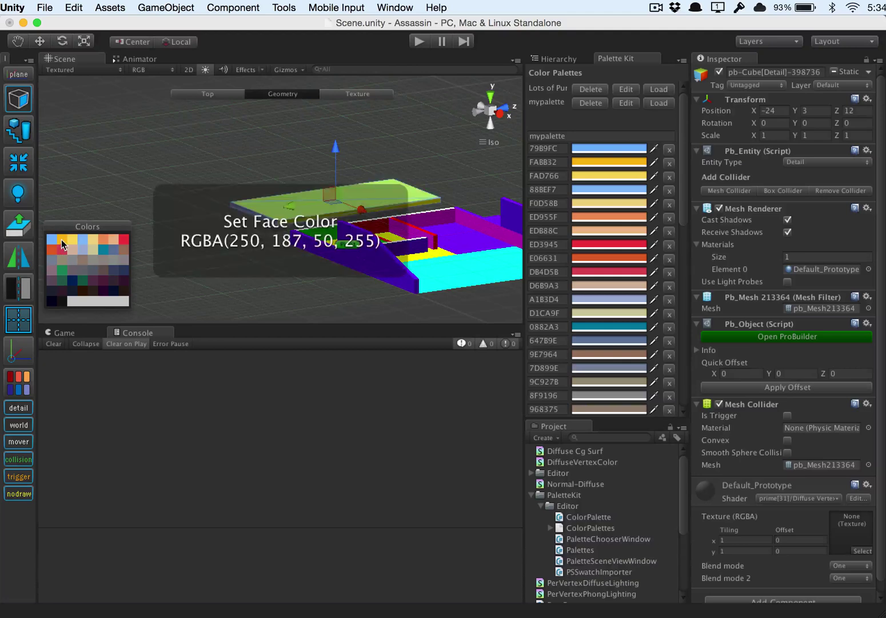
click(223, 144)
click(310, 205)
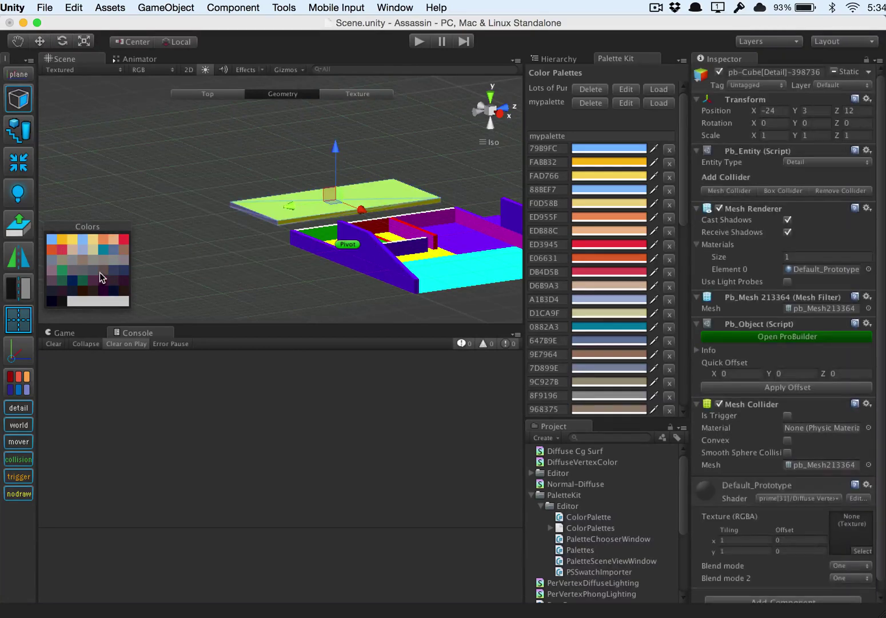
click(83, 259)
Switch to ColorExplorer in Chrome, extract 50 colors from the uploaded image and collapse the image upload section.
key(ctrl+Left)
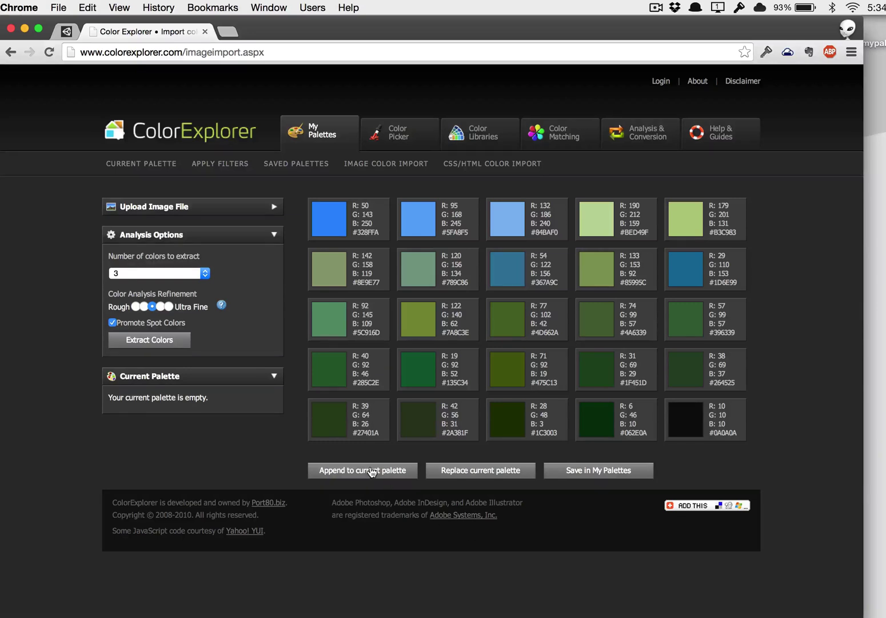
click(146, 273)
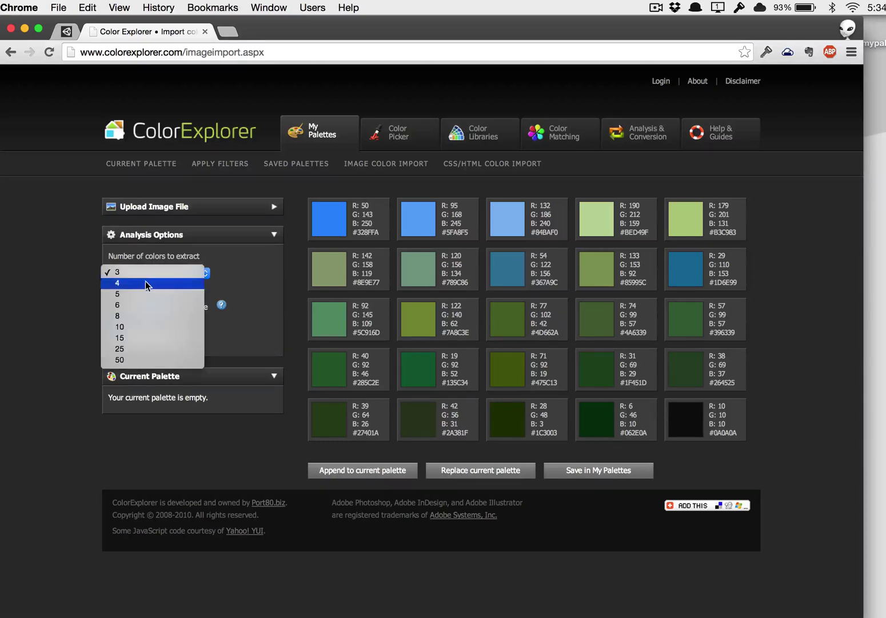
key(Escape)
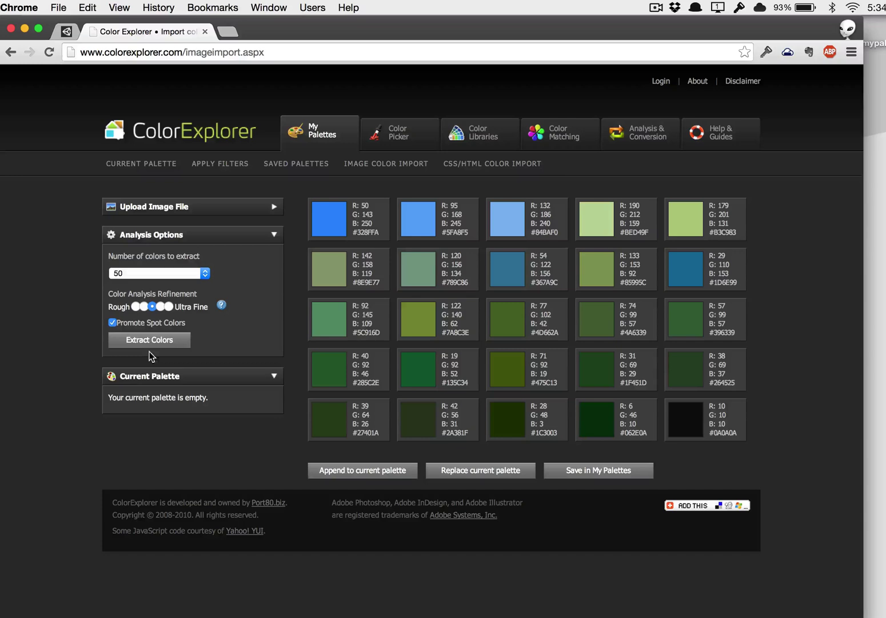
click(149, 340)
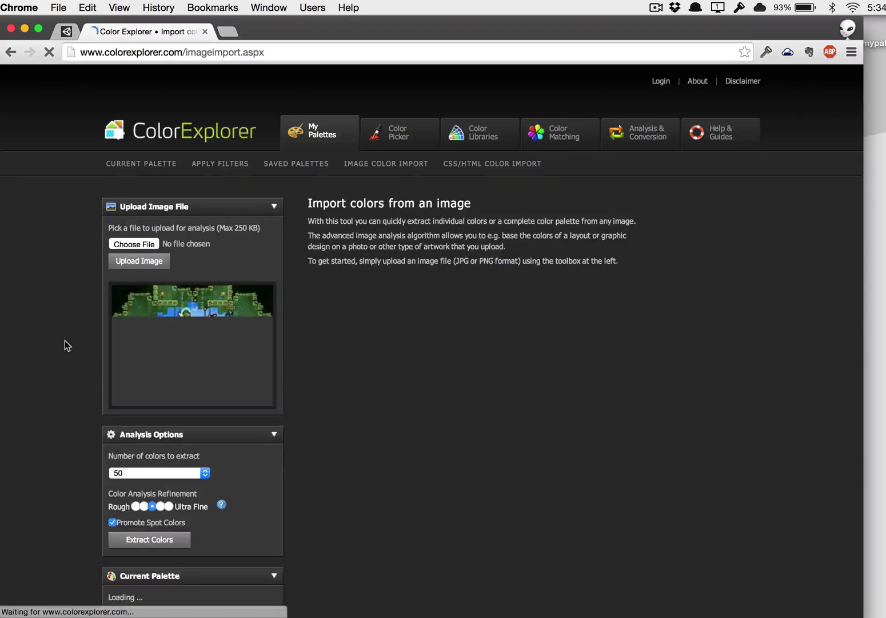
scroll(439, 410, down, 5)
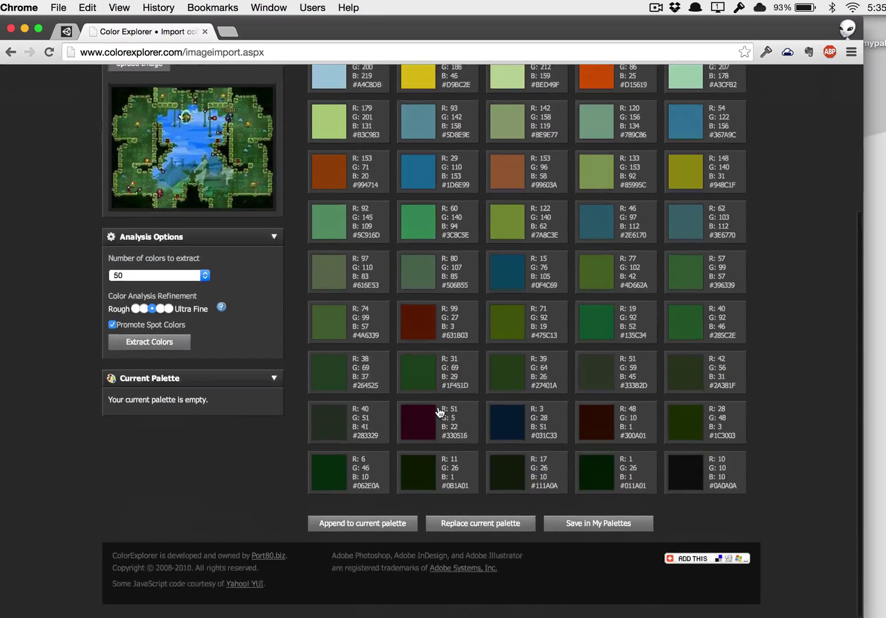
scroll(439, 410, up, 5)
click(275, 208)
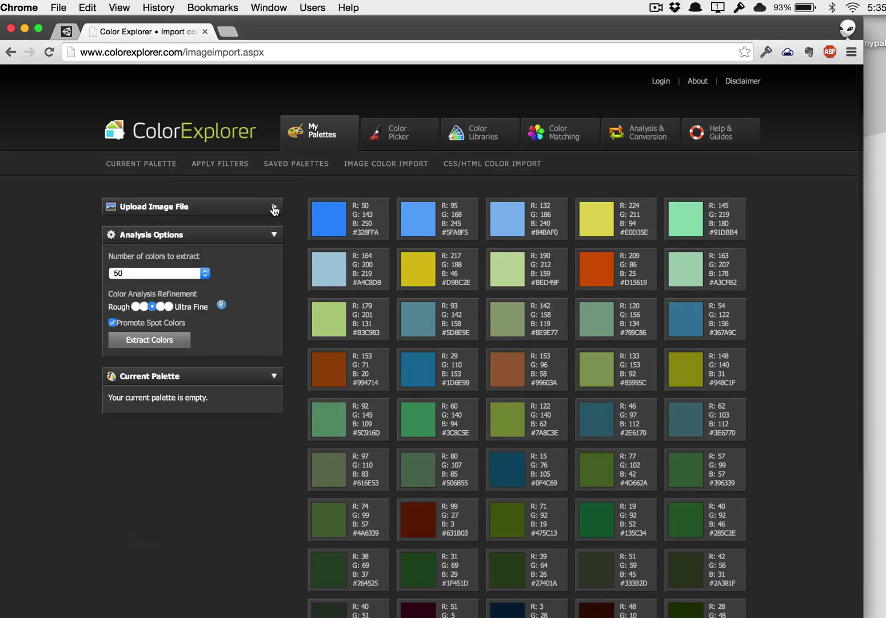
Replace the current palette with the extracted colors and open the Current Palette page.
scroll(377, 395, down, 5)
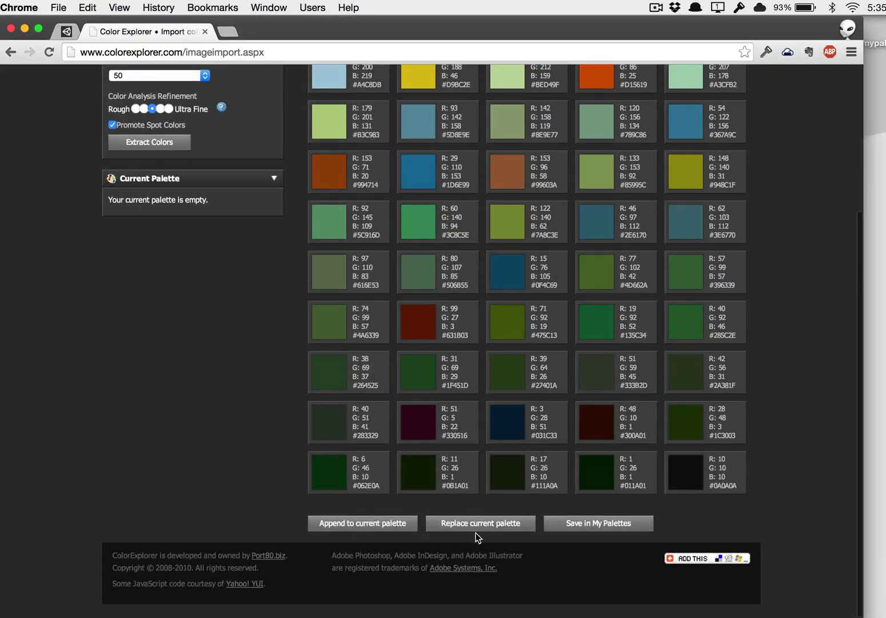
click(482, 528)
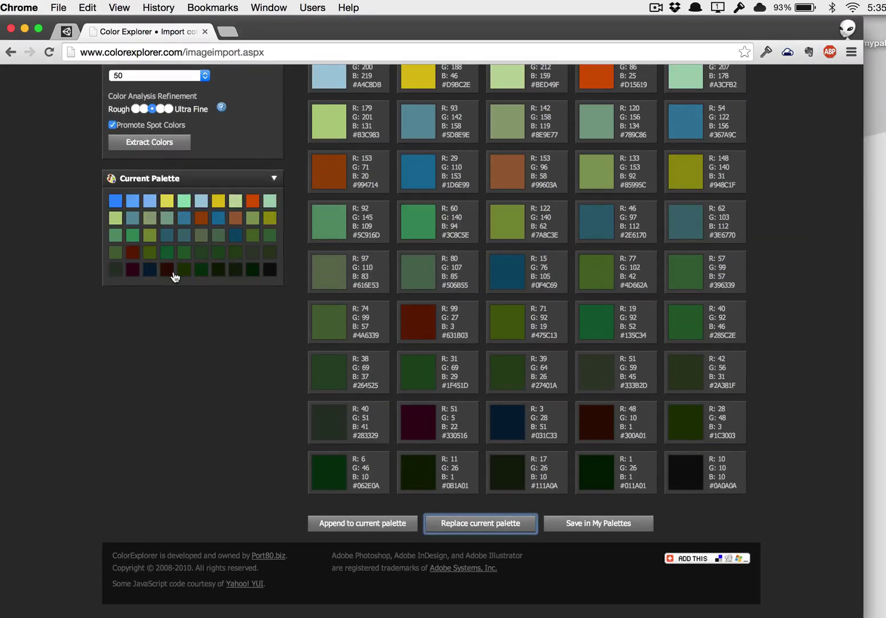
scroll(236, 320, up, 5)
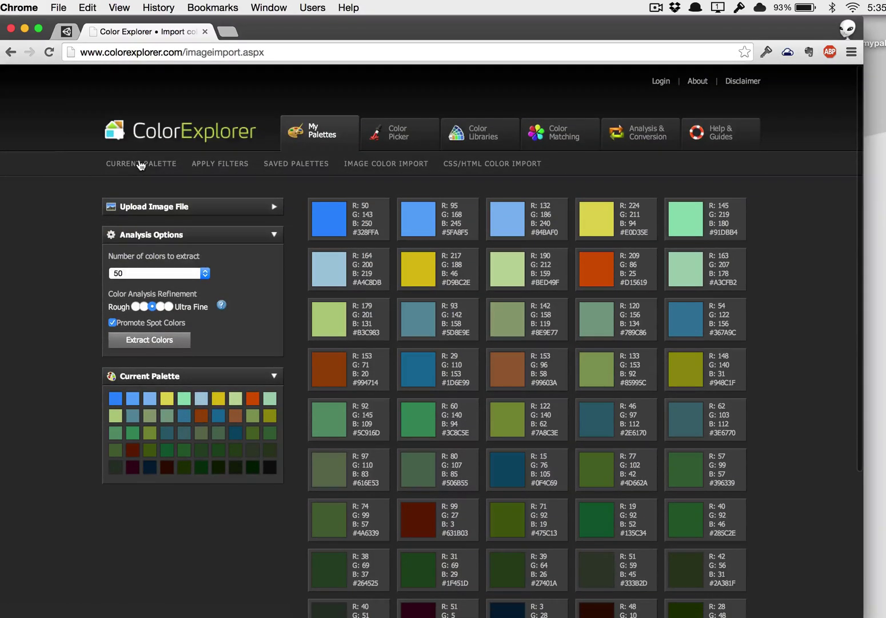
click(150, 167)
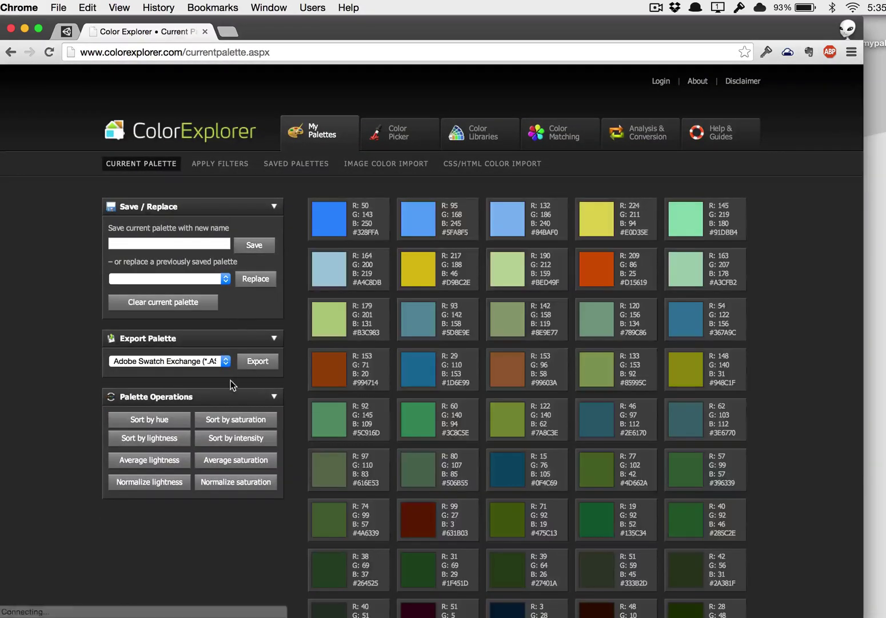
Export the current palette in Adobe Photoshop (*.ACO) format.
click(217, 361)
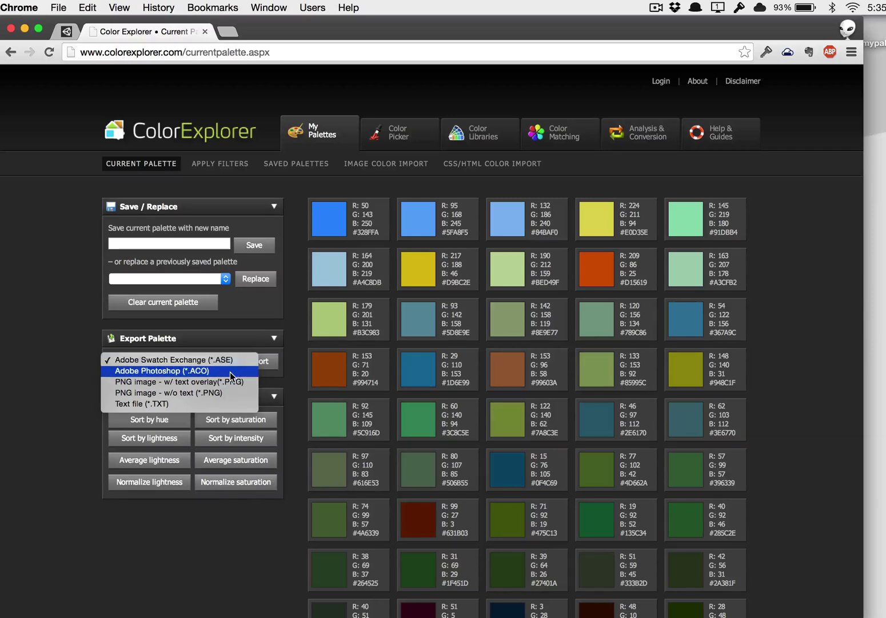
click(230, 370)
click(258, 361)
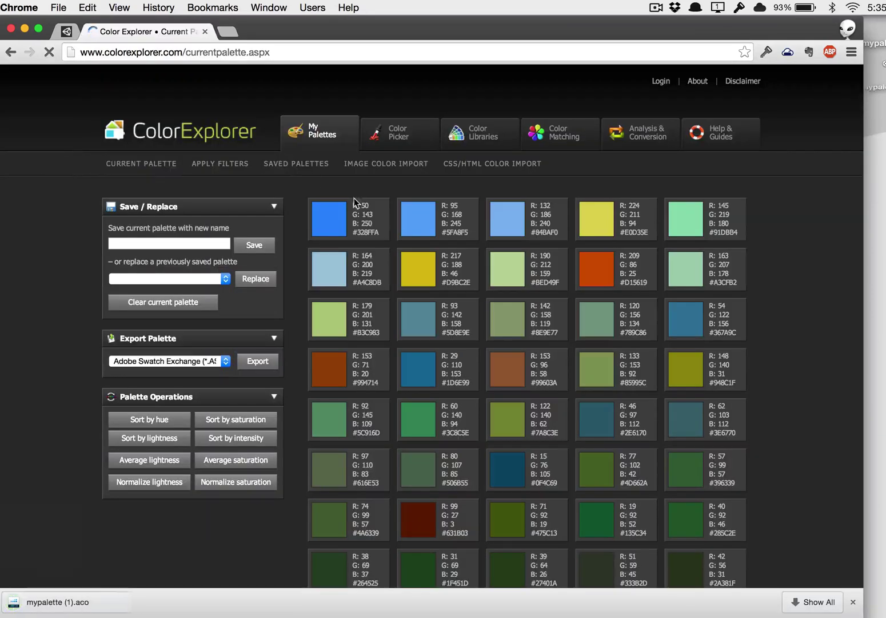
Rename the newly exported palette file on the desktop to greeny.
click(880, 81)
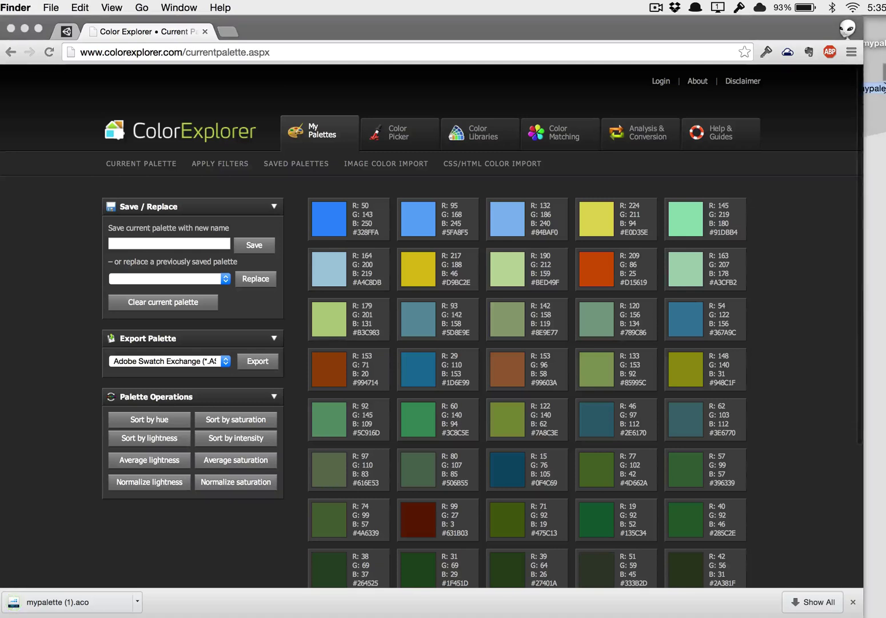
key(Return)
text(gree)
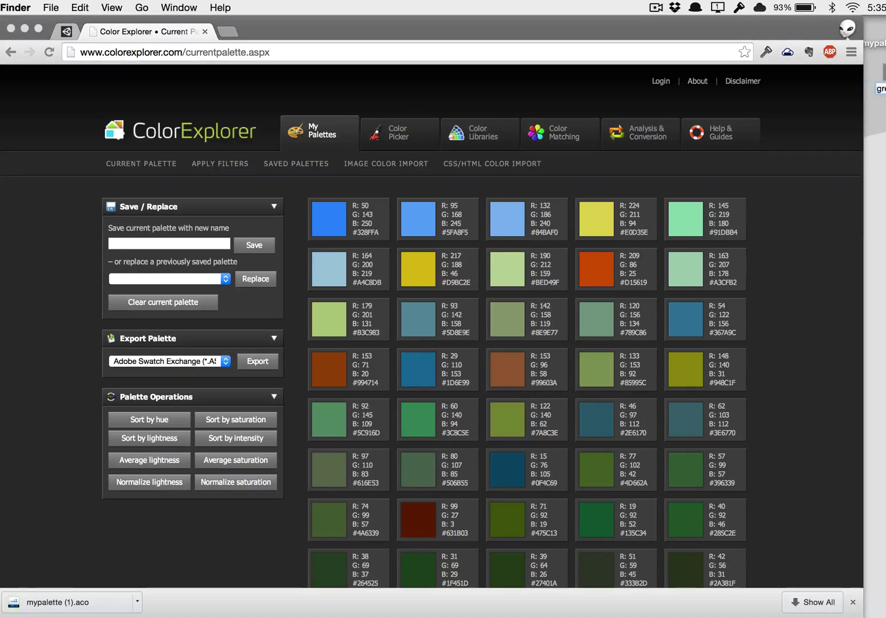
text(ny)
key(Return)
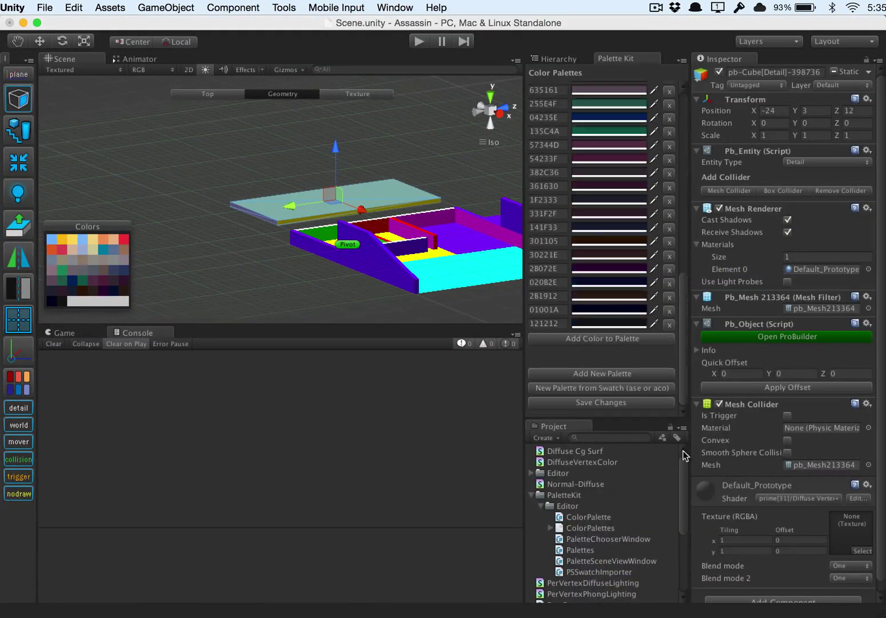
Switch to Unity, create a new palette from the greeny swatch file and load it into the Colors window.
click(610, 387)
double_click(394, 164)
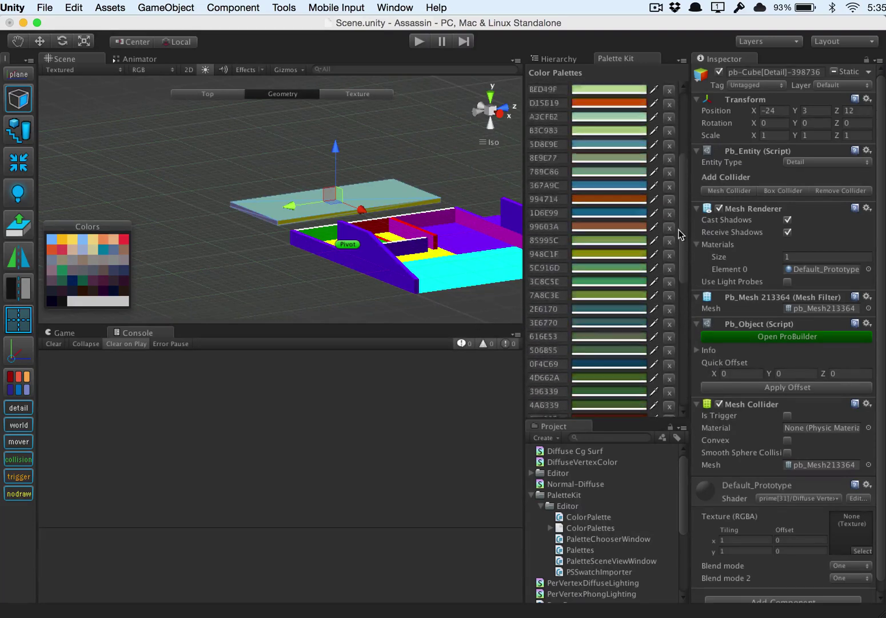
click(659, 117)
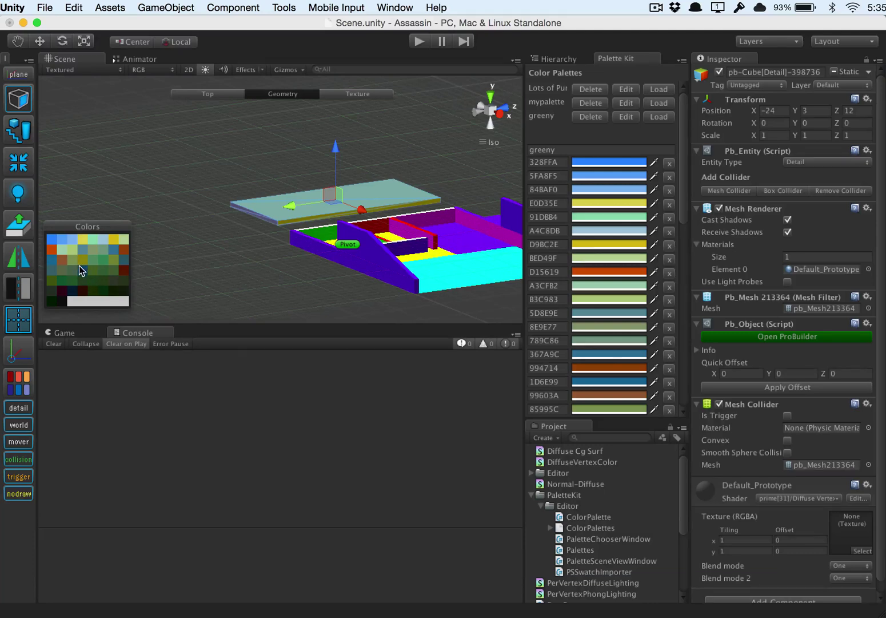
Recolor the selected slab with yellow E0D35E and orange-red D15619 from the Colors window, and save the palette changes.
click(85, 237)
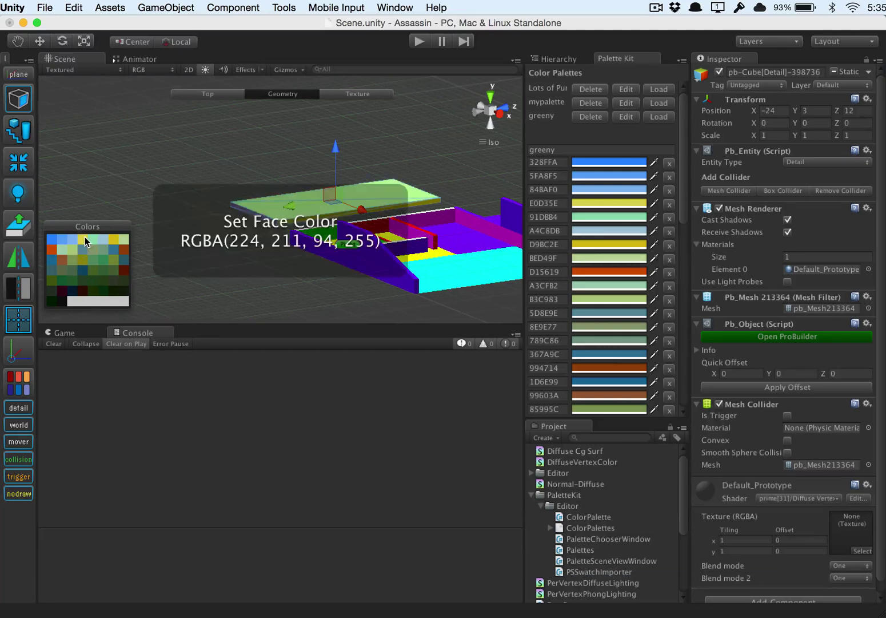
click(54, 250)
scroll(597, 269, down, 10)
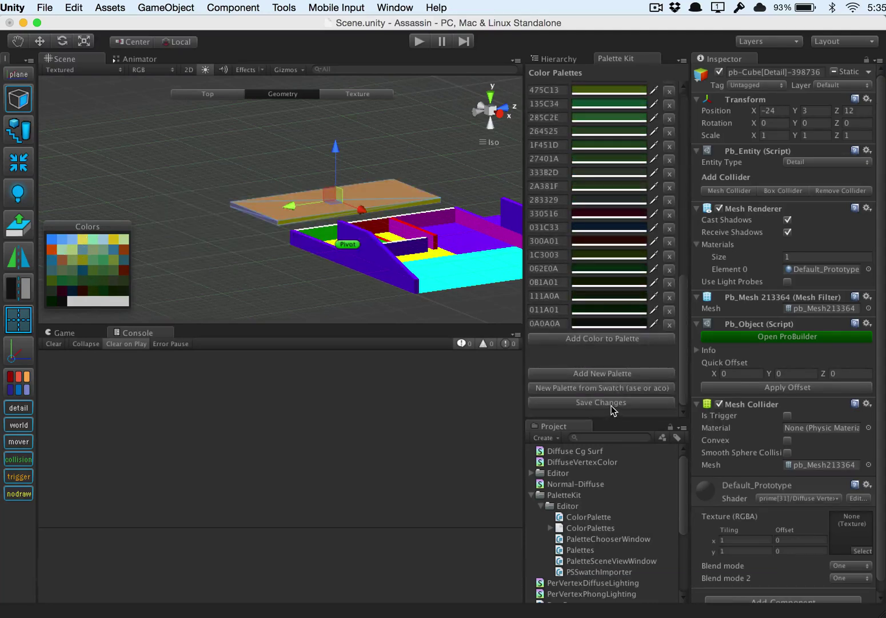
click(615, 405)
Change the first color of the greeny palette to pink FA3188 and close the color picker.
scroll(569, 195, up, 10)
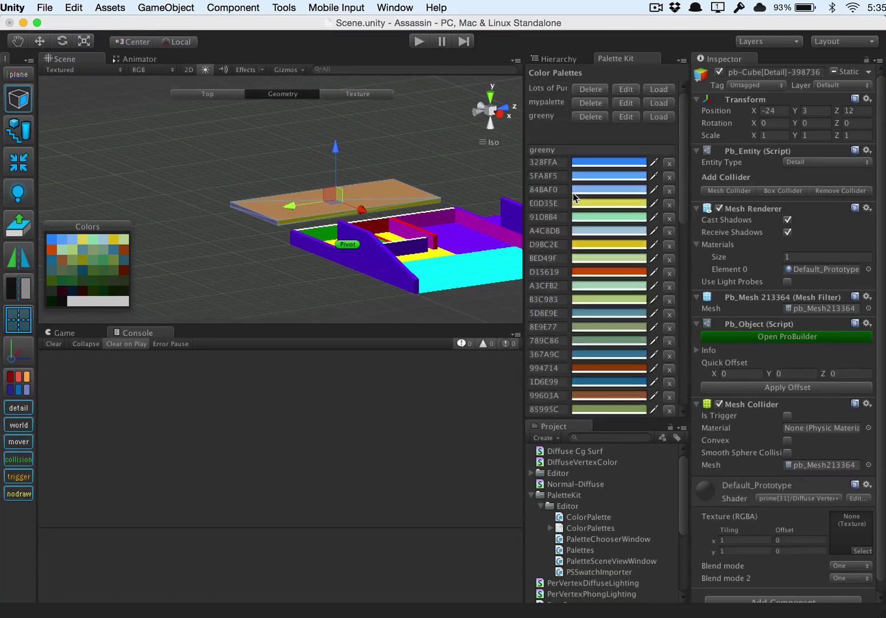
click(612, 162)
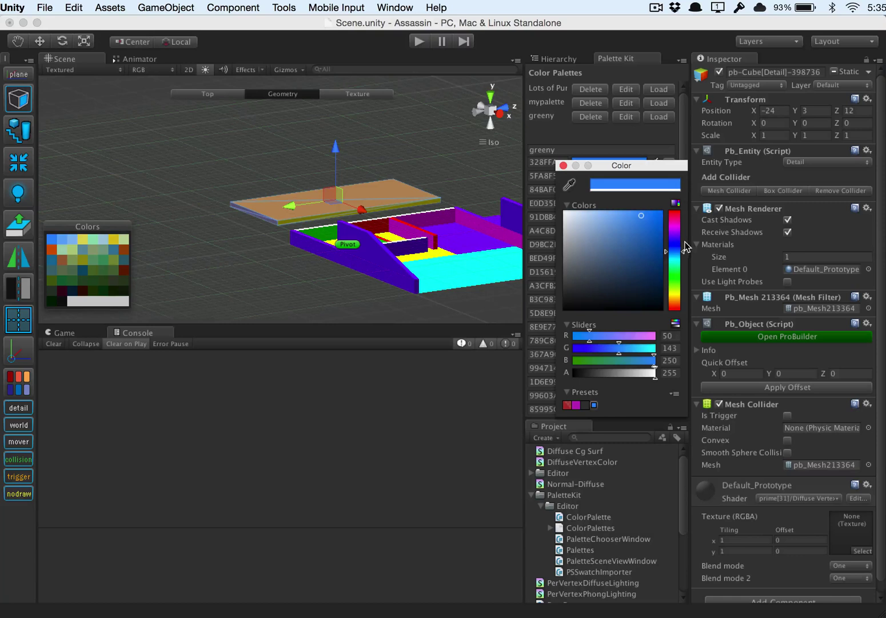
mouse_move(684, 247)
mouse_down()
mouse_move(680, 213)
mouse_move(681, 259)
mouse_move(674, 213)
mouse_move(676, 256)
mouse_move(673, 219)
mouse_up()
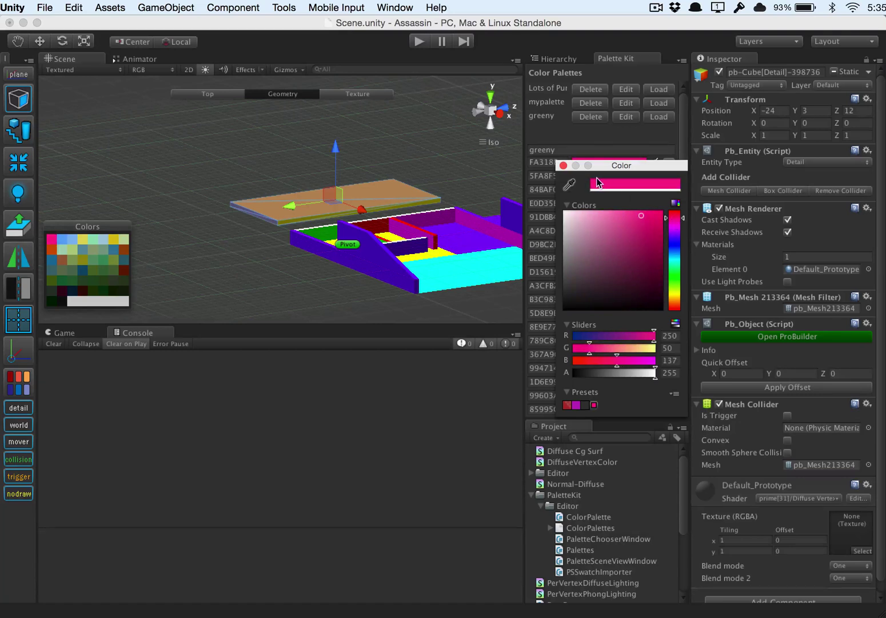
click(563, 166)
Remove the colors from 91DBB4 through 2E6170 from the greeny palette and save the changes.
click(669, 223)
click(669, 223)
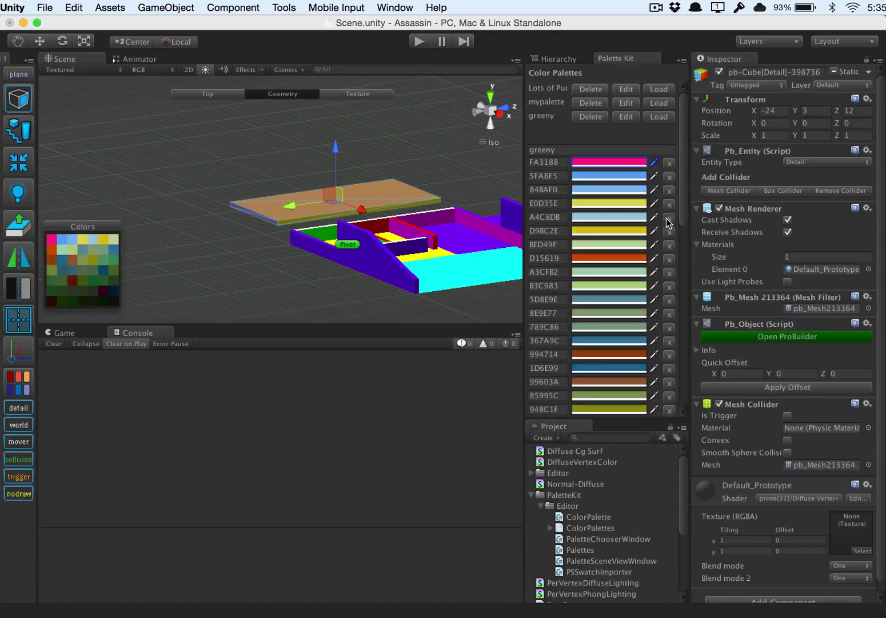
click(669, 223)
click(669, 223)
click(669, 223)
click(669, 223)
click(669, 223)
click(669, 223)
click(669, 221)
click(669, 220)
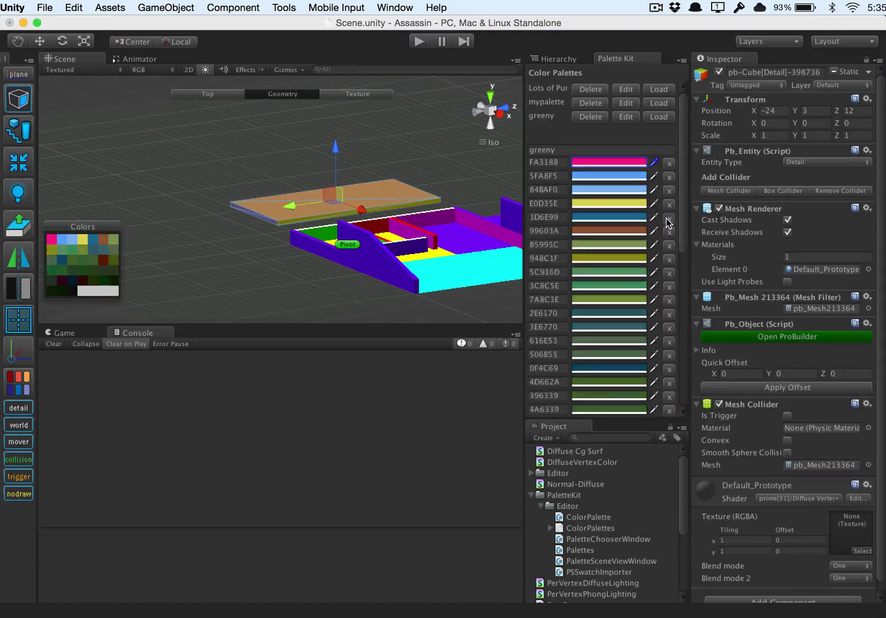
click(669, 220)
click(669, 220)
click(669, 220)
click(669, 221)
click(669, 220)
click(669, 220)
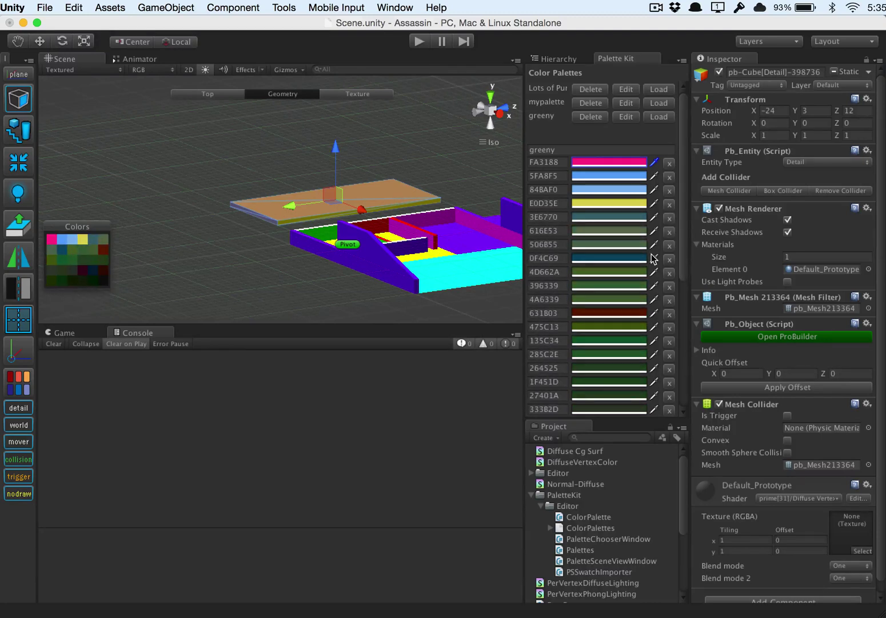
scroll(653, 257, down, 8)
click(610, 403)
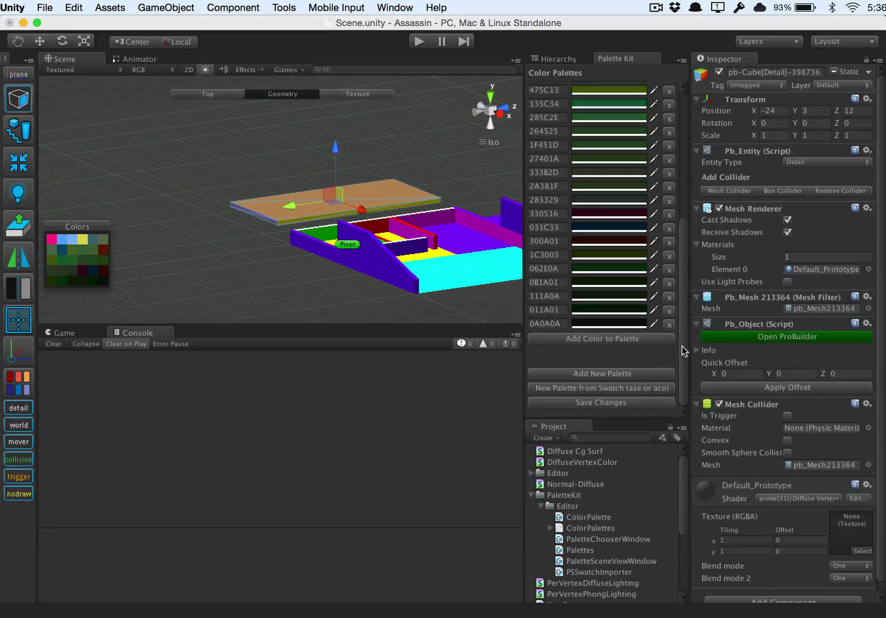
click(655, 7)
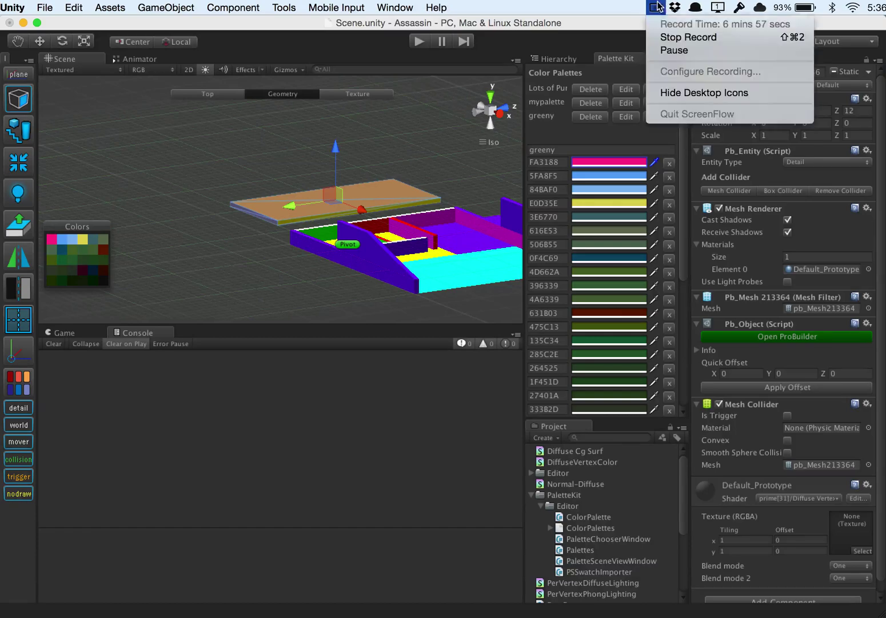